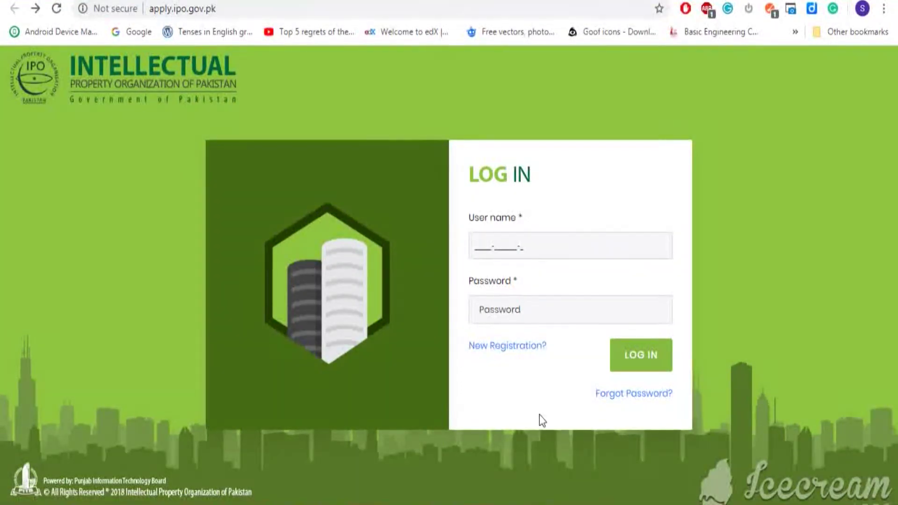
# Start a new registration and enter the CNIC number twice
pyautogui.click(494, 355)
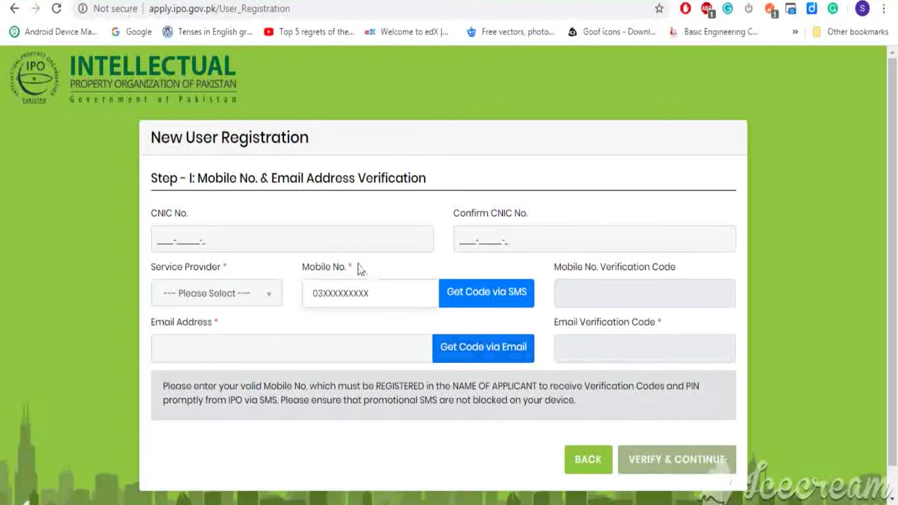
pyautogui.click(345, 242)
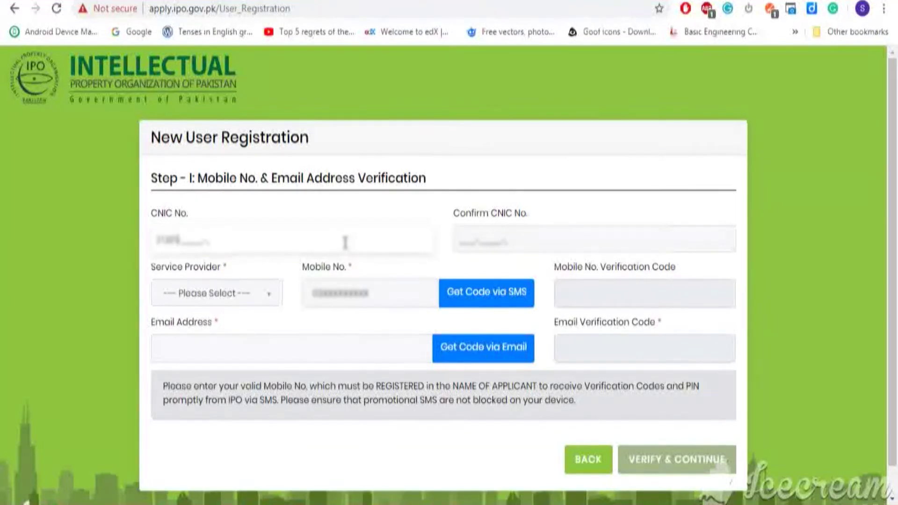
pyautogui.click(514, 240)
pyautogui.write('213')
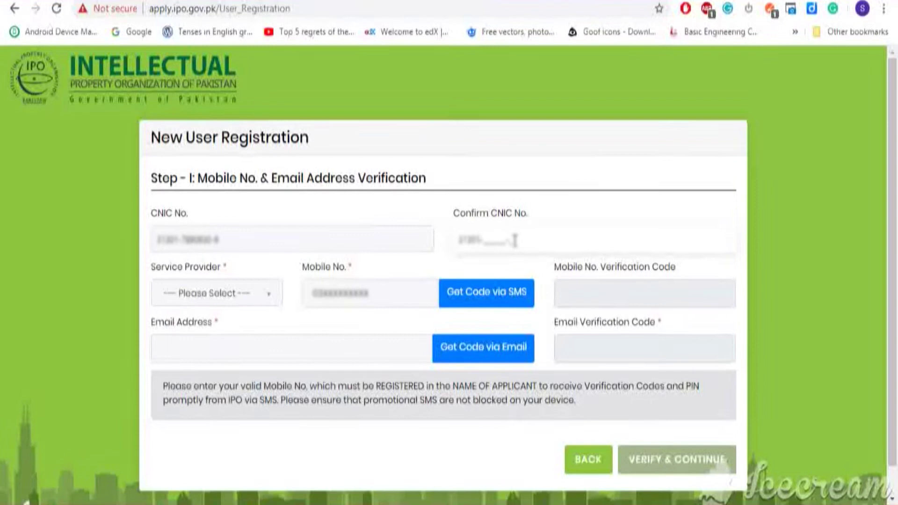
pyautogui.write('0')
# Choose MOBILINK, enter the mobile number, and fill in the SMS verification code
pyautogui.click(261, 299)
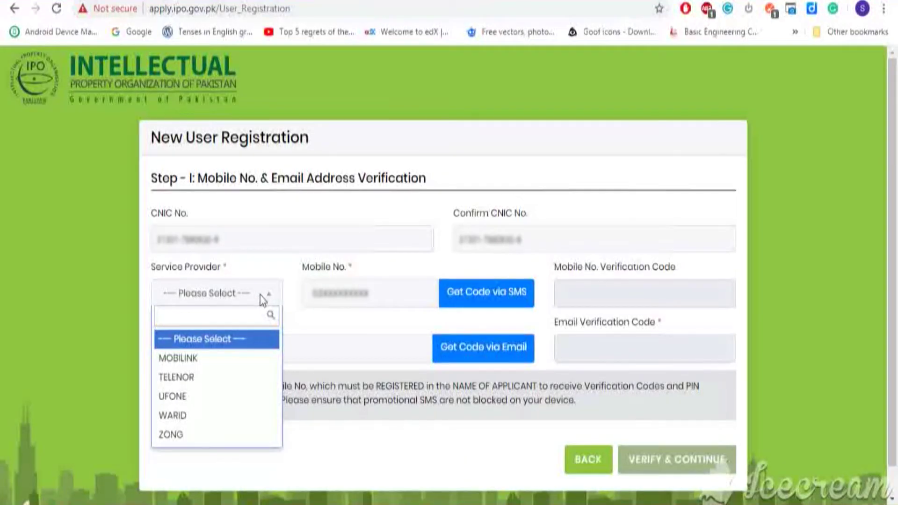
pyautogui.click(234, 362)
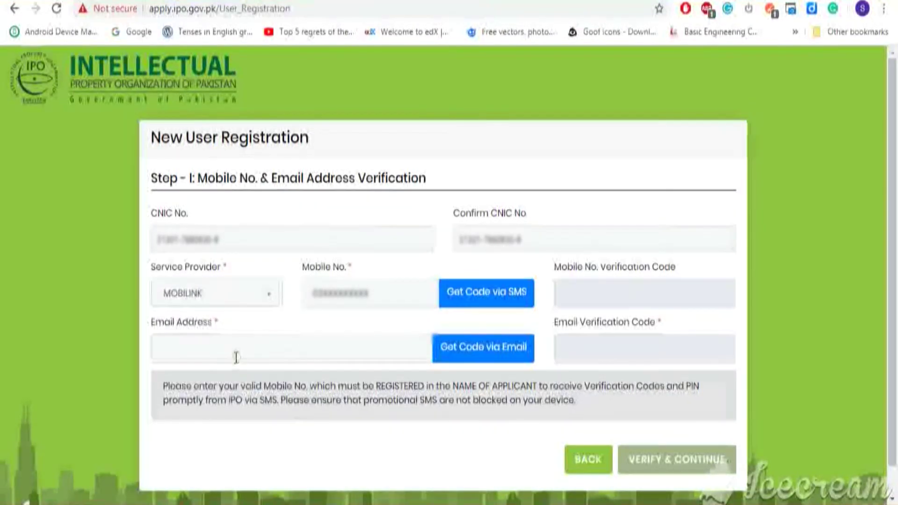
pyautogui.click(343, 292)
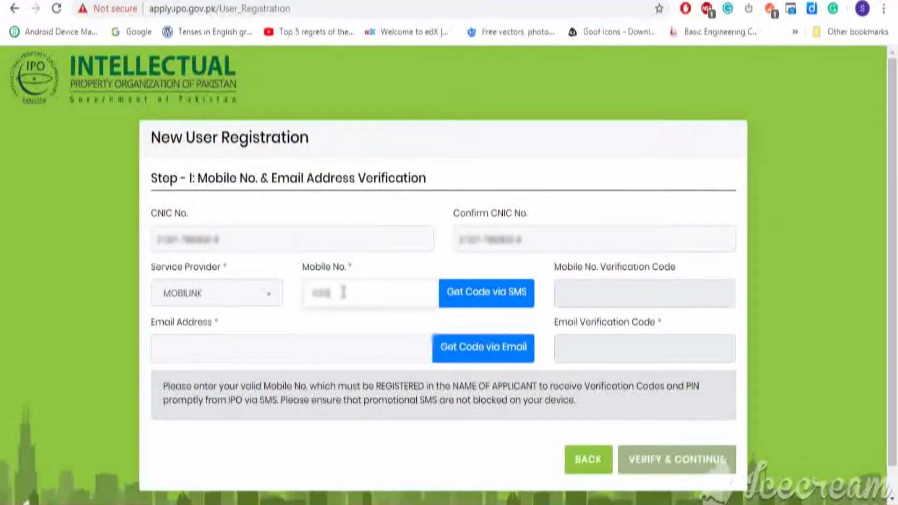
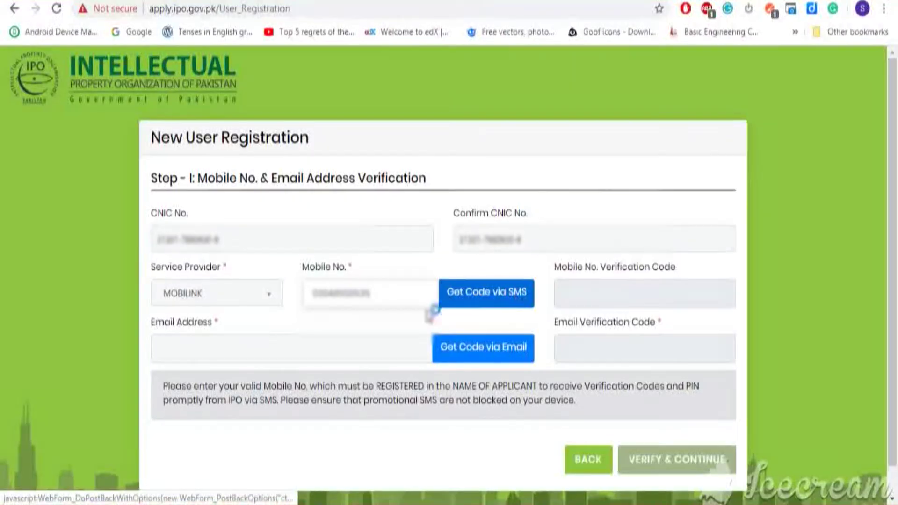
pyautogui.click(489, 299)
pyautogui.click(644, 313)
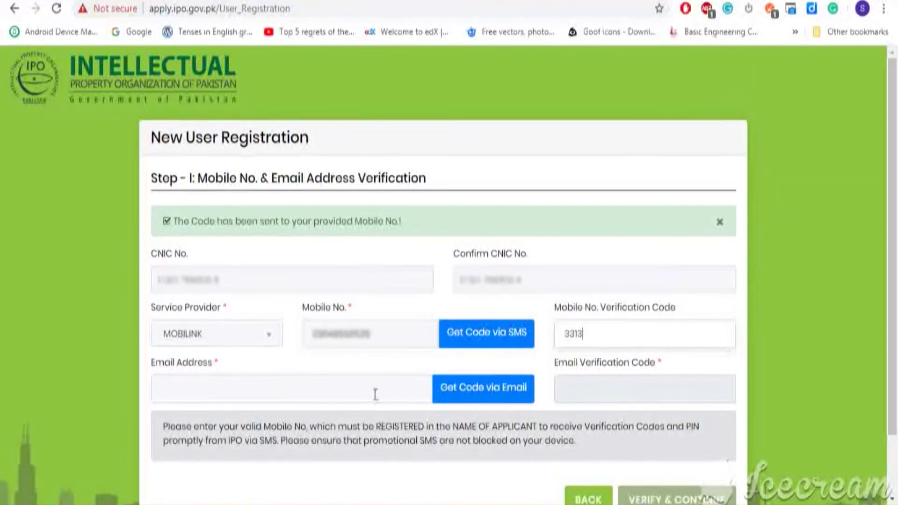
# Enter the e-mail address and paste in the verification code copied from the inbox
pyautogui.click(354, 395)
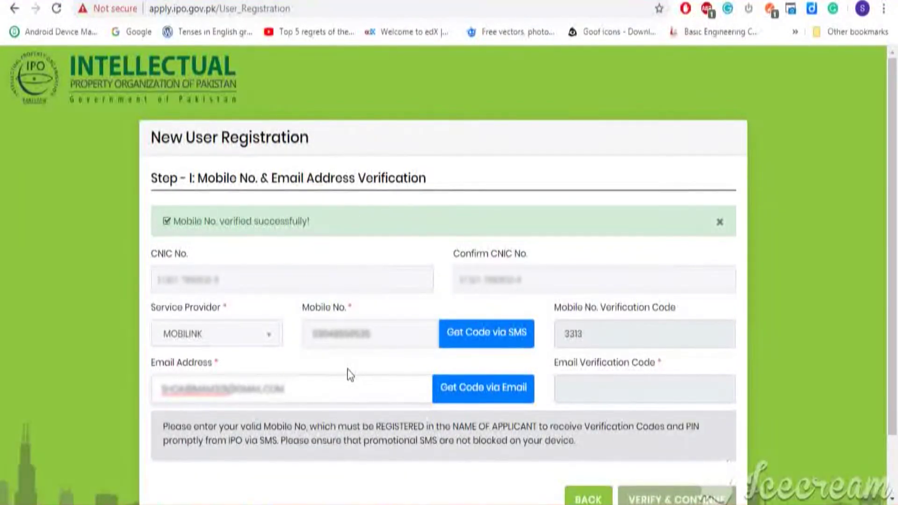
pyautogui.click(483, 388)
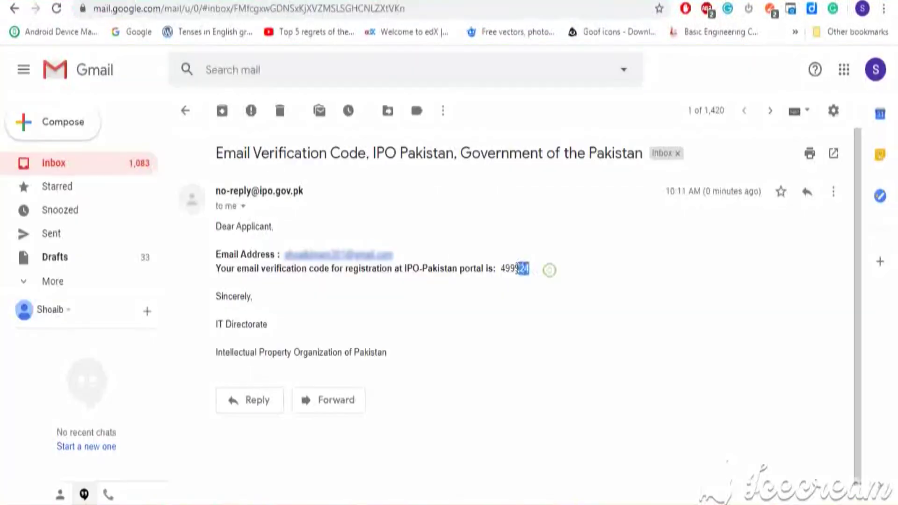
pyautogui.moveTo(518, 270); pyautogui.dragTo(503, 272)
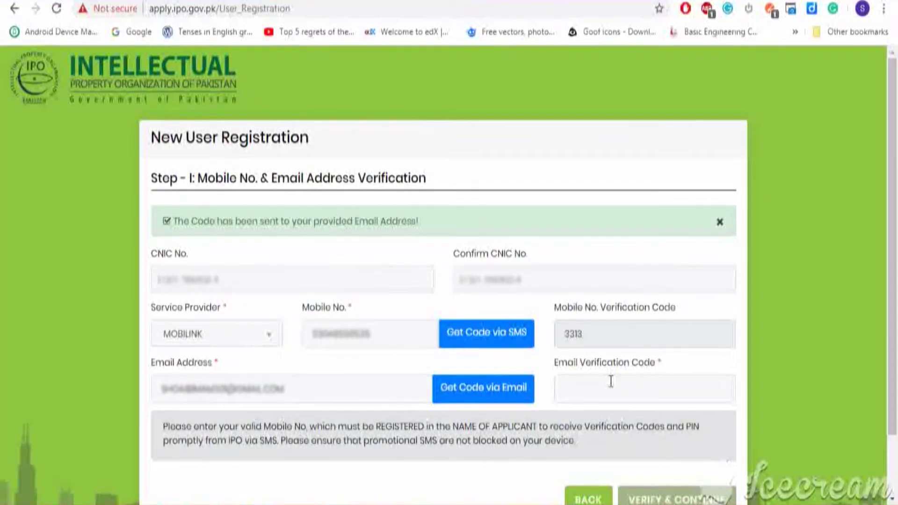
pyautogui.click(609, 380)
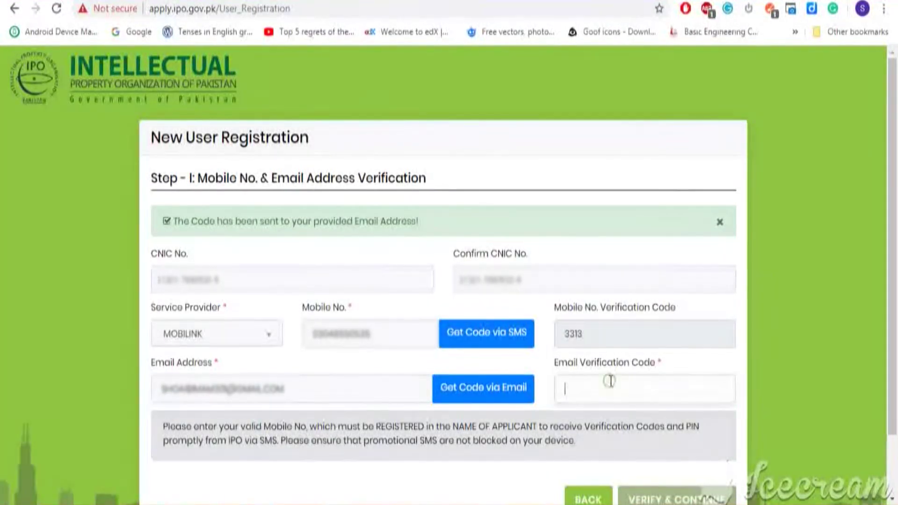
pyautogui.hotkey('ctrl', 'v')
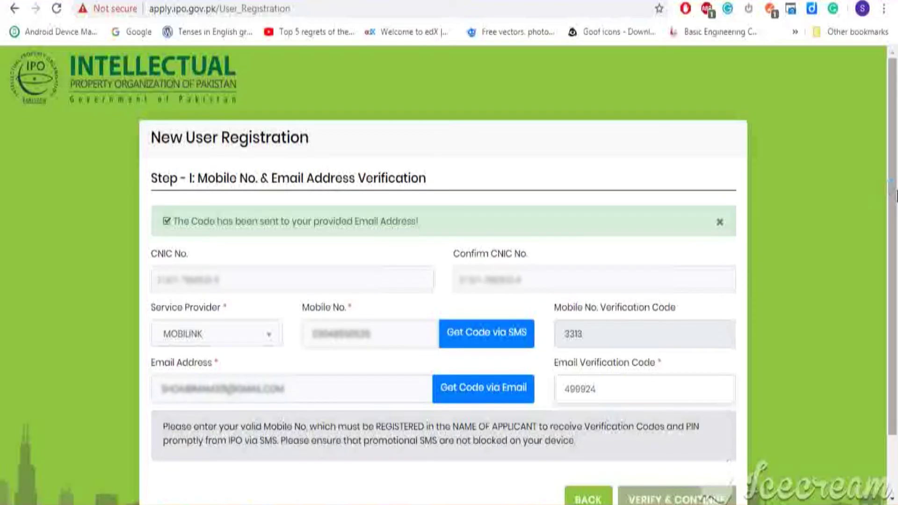
pyautogui.scroll(-2, 895, 194)
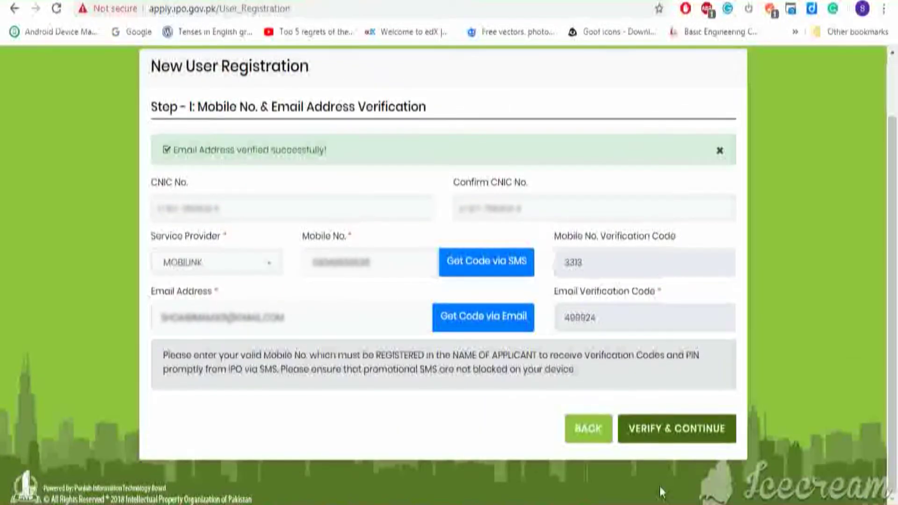
# Verify the codes and continue to Step II, entering the applicant's full name with MALE gender
pyautogui.click(669, 437)
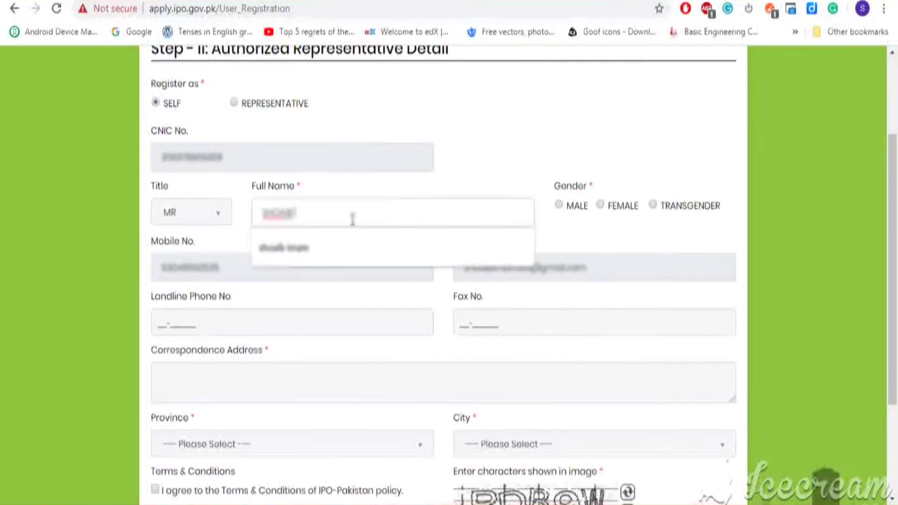
pyautogui.write('imam')
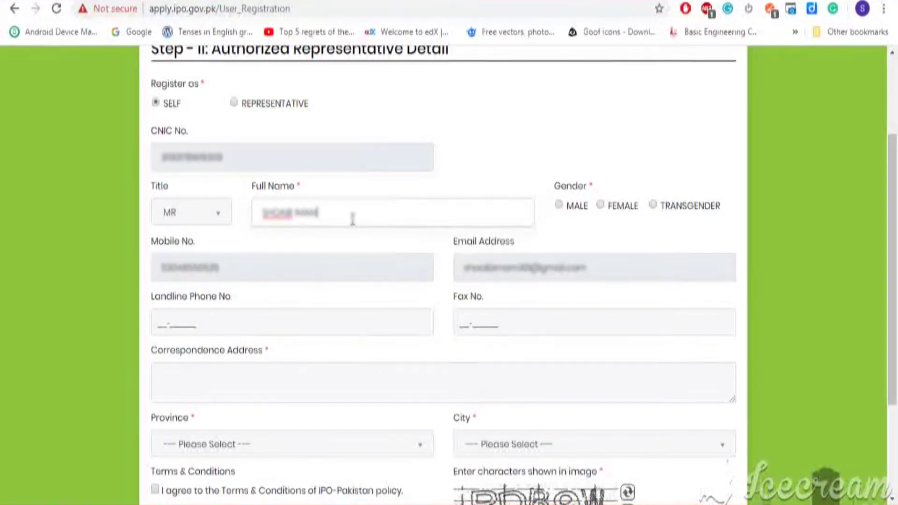
pyautogui.click(559, 205)
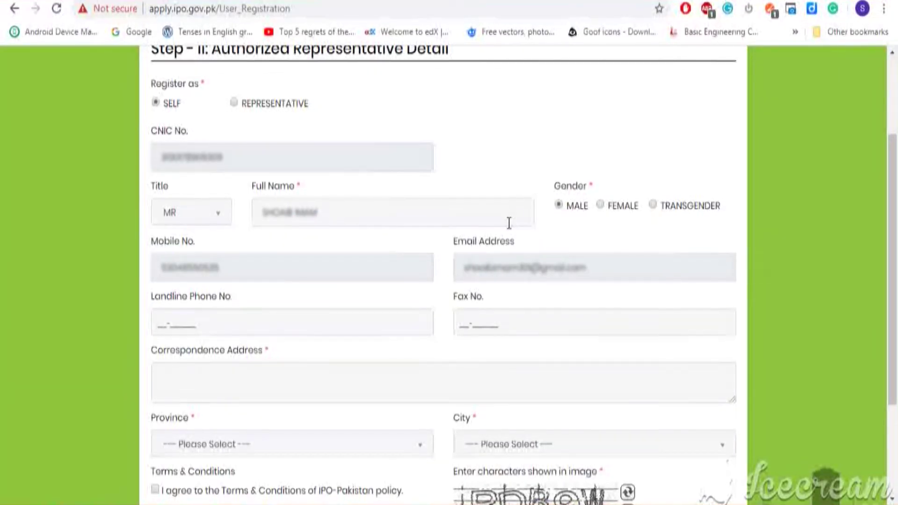
pyautogui.moveTo(896, 213); pyautogui.dragTo(896, 270)
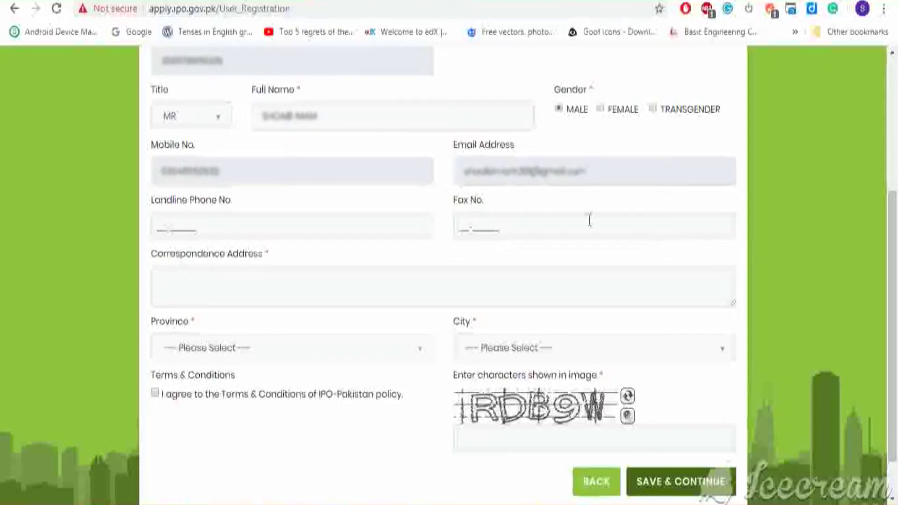
# Enter the correspondence address and set the province to PUNJAB and city to LAHORE
pyautogui.click(510, 267)
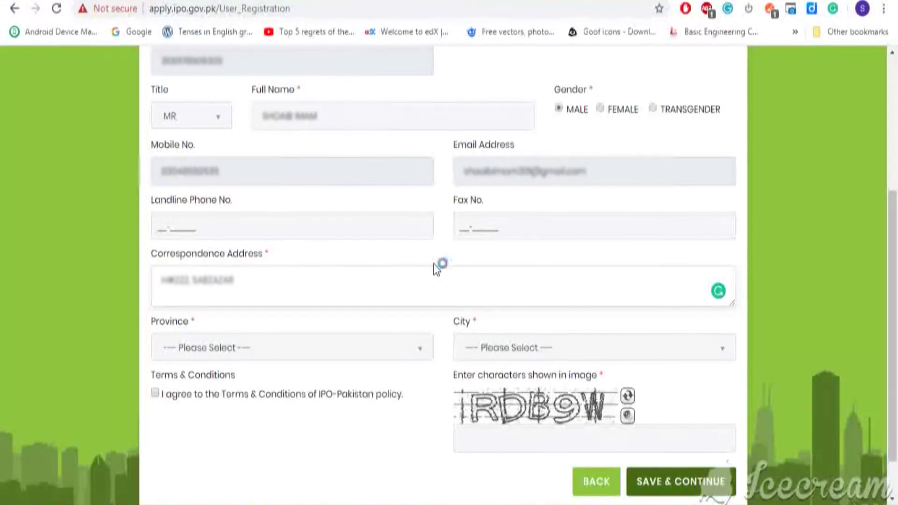
pyautogui.click(419, 348)
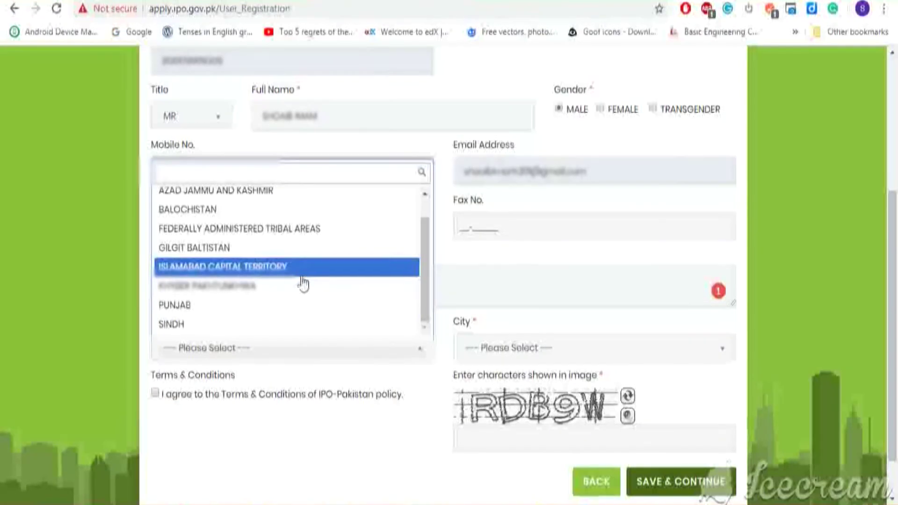
pyautogui.click(308, 305)
pyautogui.click(711, 351)
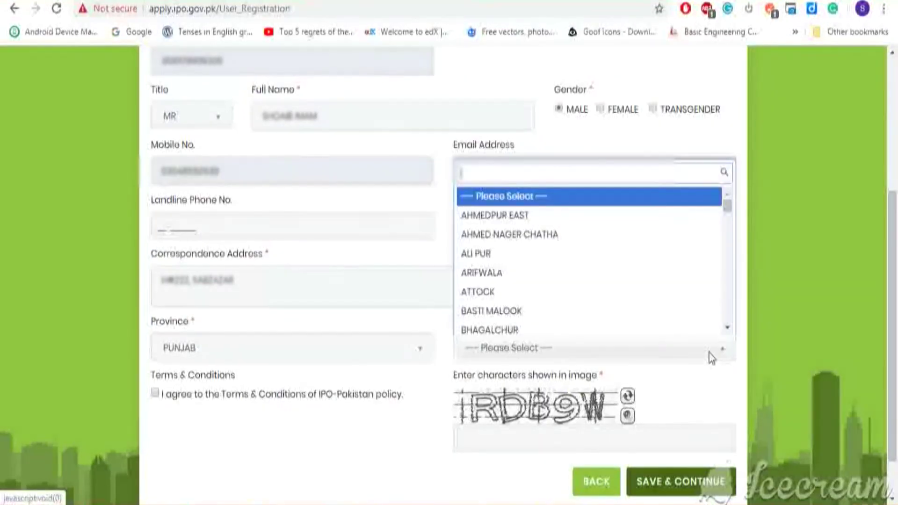
pyautogui.write('laho')
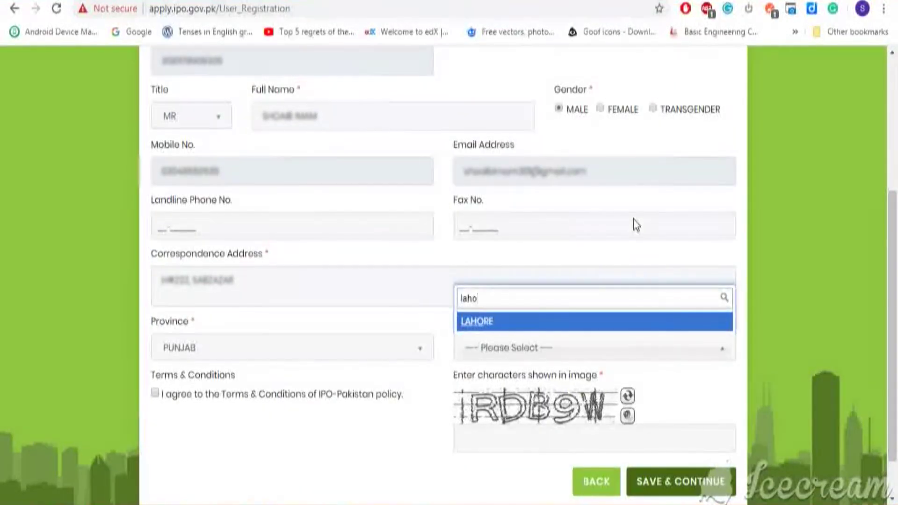
pyautogui.click(528, 321)
# Accept the terms, enter the captcha characters, and submit the registration form
pyautogui.click(514, 439)
pyautogui.write('RDB9W')
pyautogui.click(156, 394)
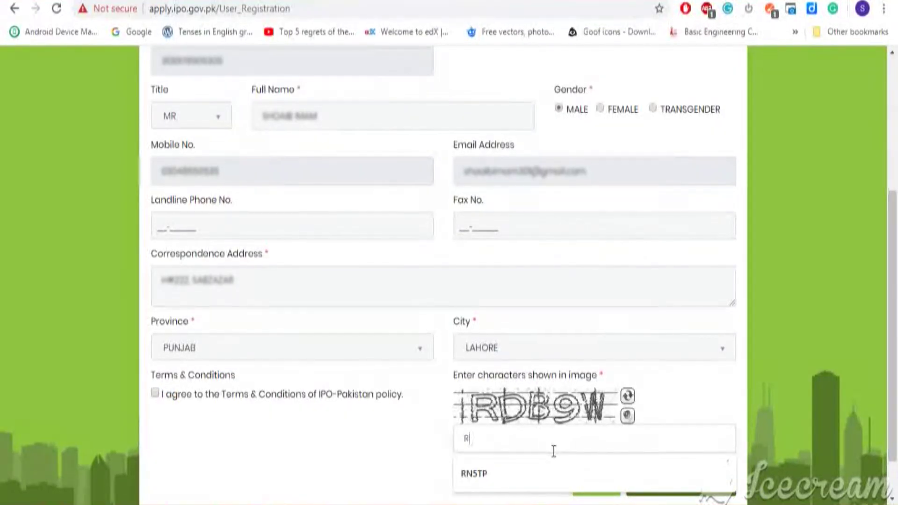
pyautogui.write('DB9W')
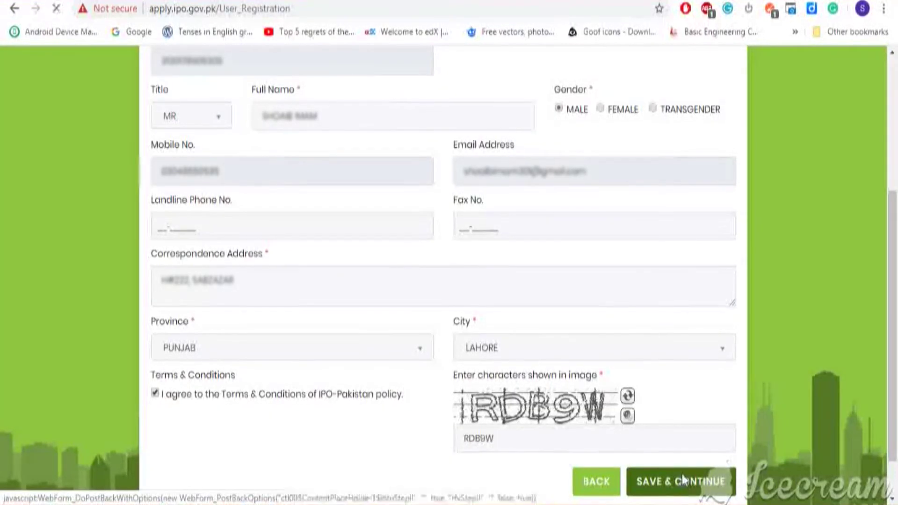
pyautogui.click(682, 474)
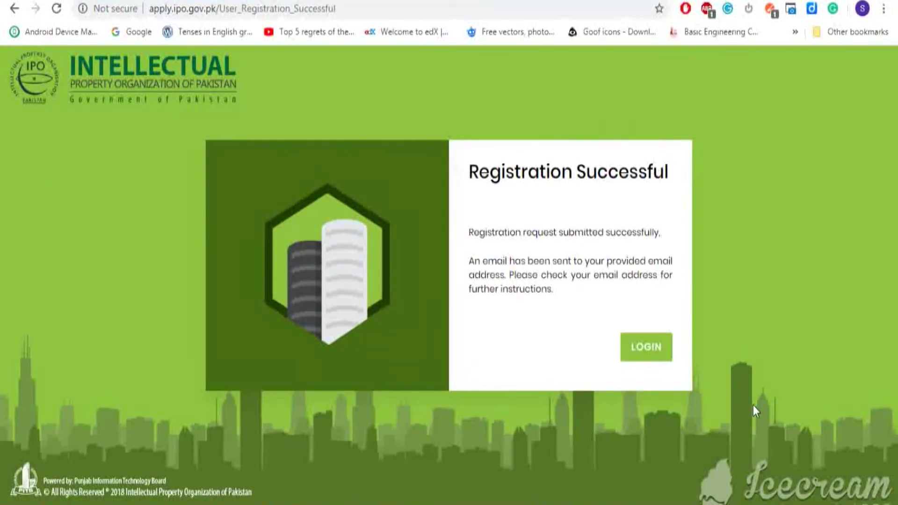
# Sign in with the username and password from the welcome e-mail and open TM 01 Apply Online
pyautogui.click(646, 353)
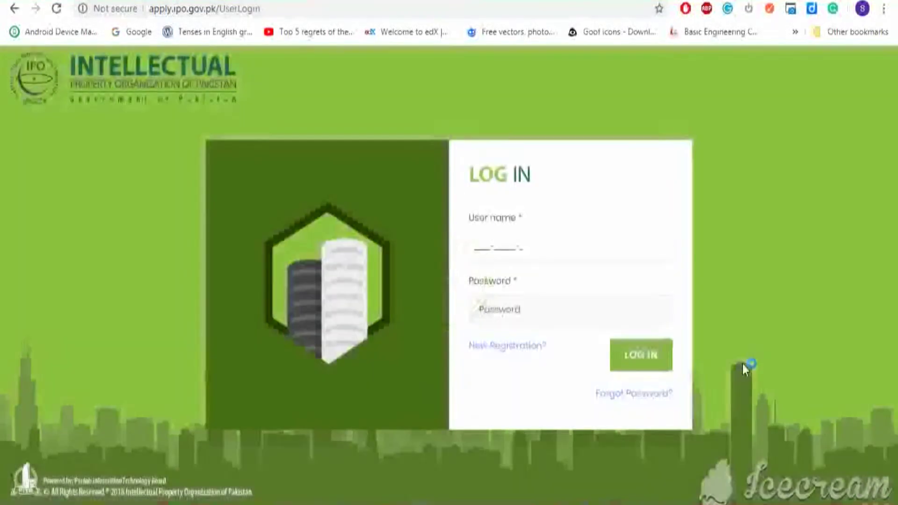
pyautogui.hotkey('ctrl', 'Tab')
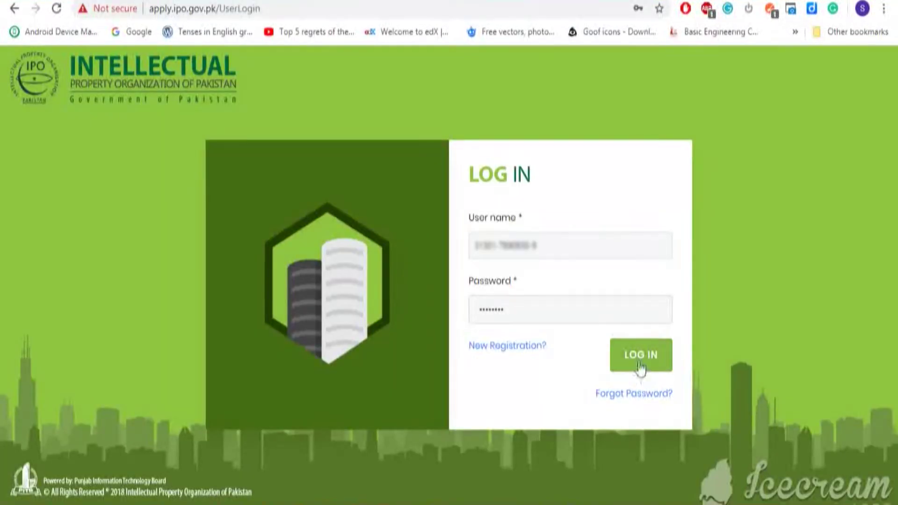
pyautogui.click(637, 359)
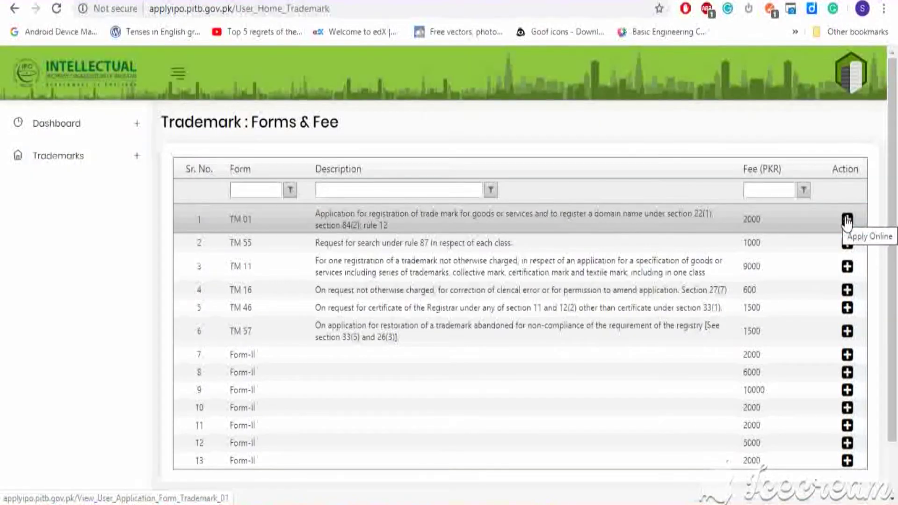
pyautogui.click(847, 219)
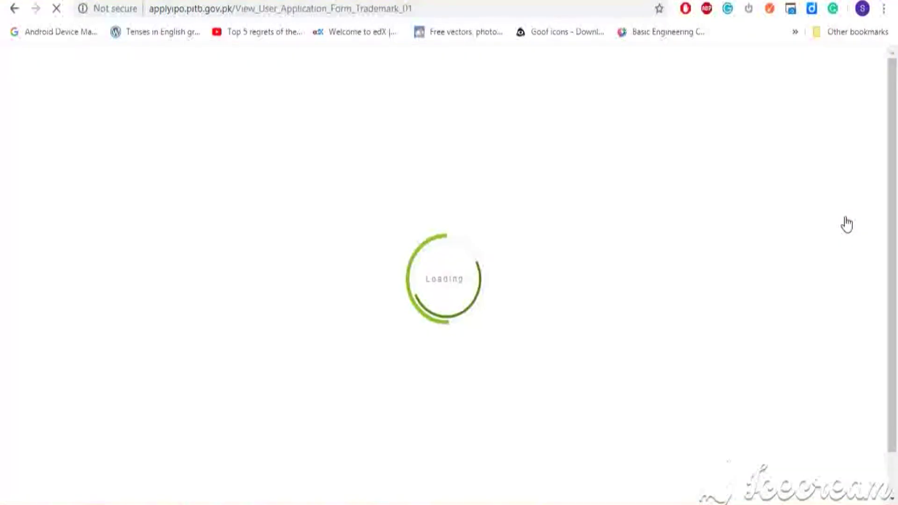
# Add a new TM 01 application to bring up its blank step-1 form
pyautogui.click(262, 197)
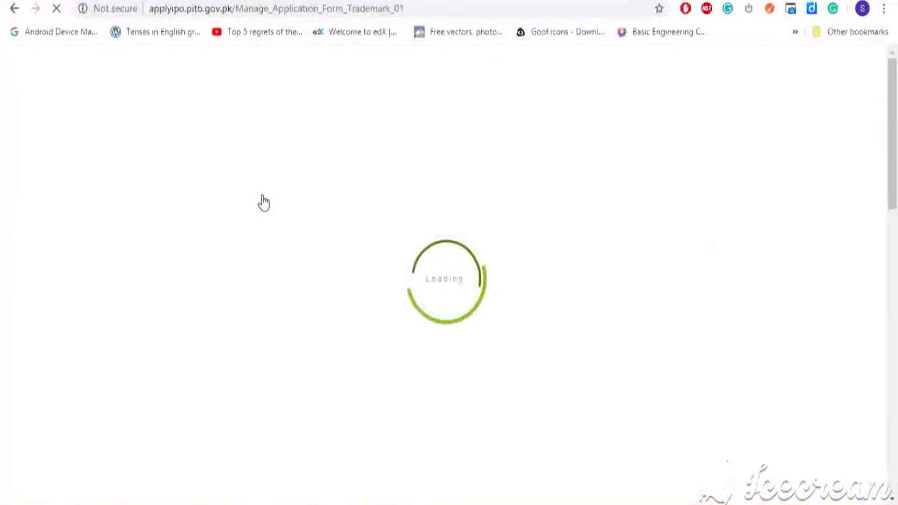
pyautogui.scroll(-2, 812, 278)
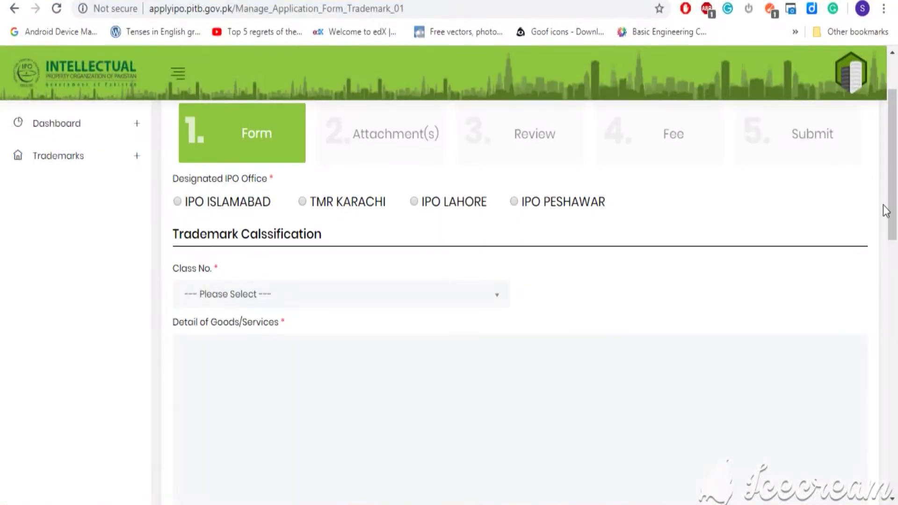
pyautogui.scroll(2, 891, 211)
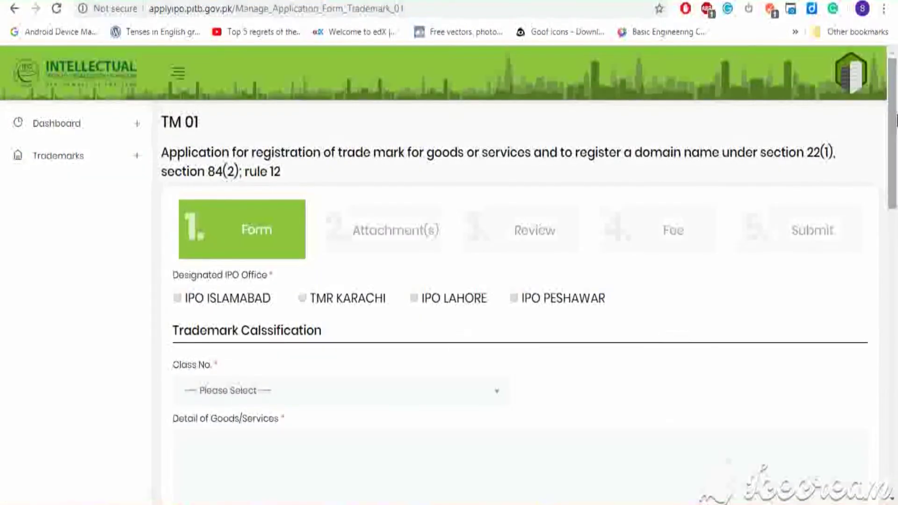
# Select IPO LAHORE as the Designated IPO Office
pyautogui.moveTo(896, 121); pyautogui.dragTo(895, 139)
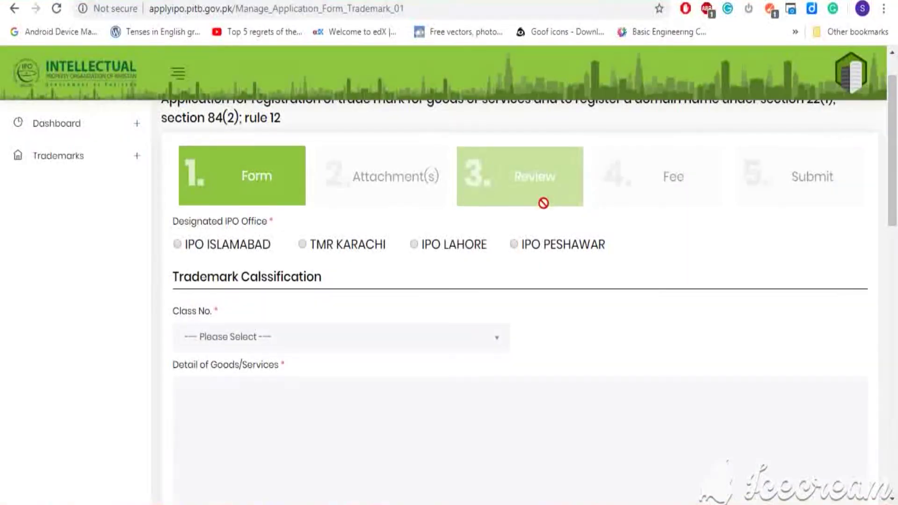
pyautogui.click(414, 244)
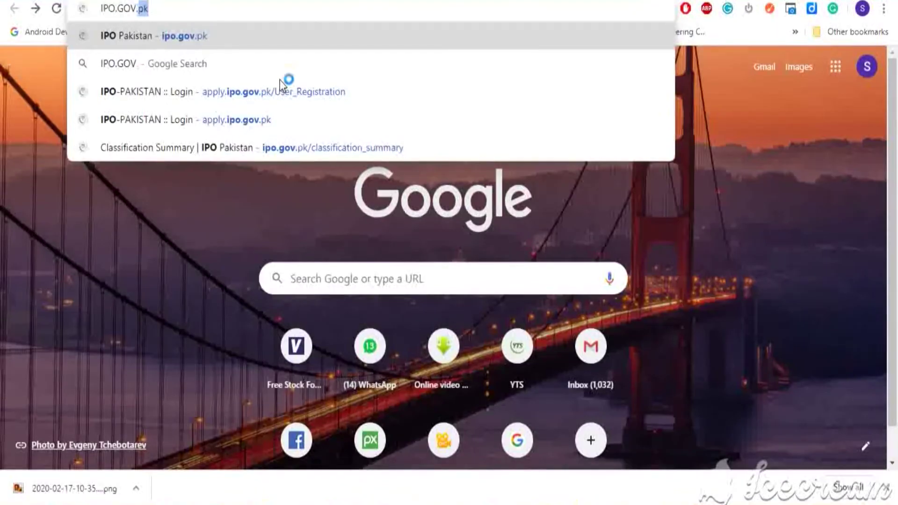
# Load ipo.gov.pk and browse Trademarks > Classification > Classification Summary for classes 1–45
pyautogui.write('PK')
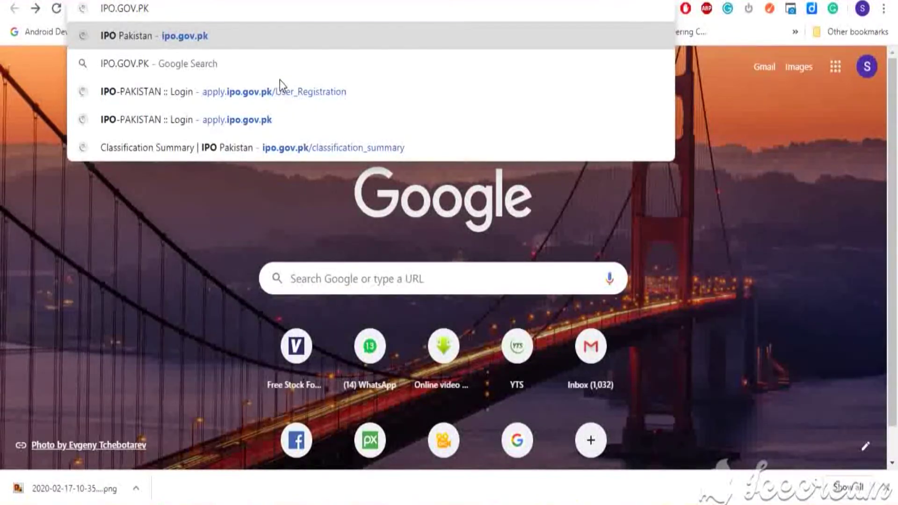
pyautogui.press('Return')
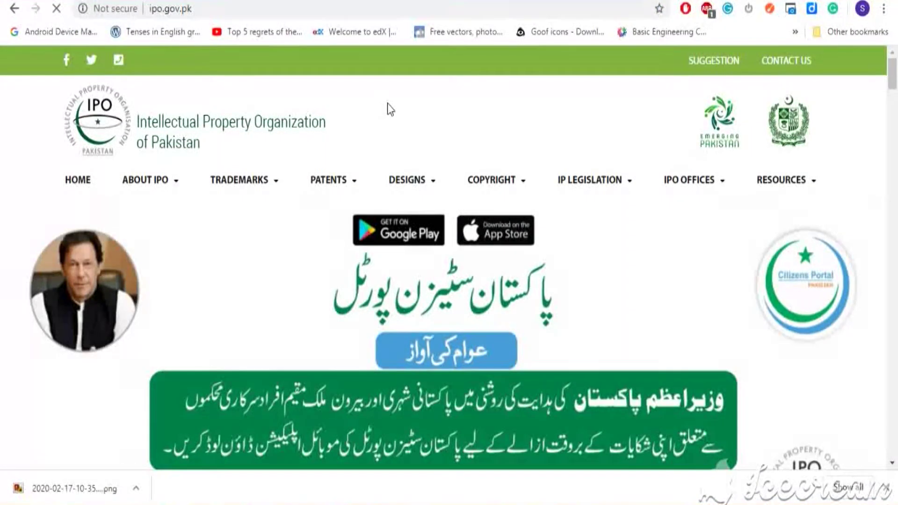
pyautogui.click(280, 182)
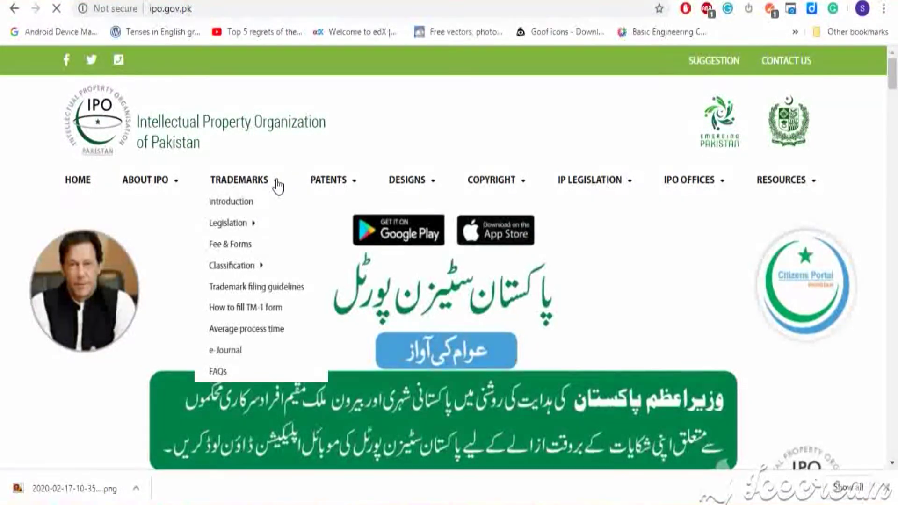
pyautogui.moveTo(265, 270)
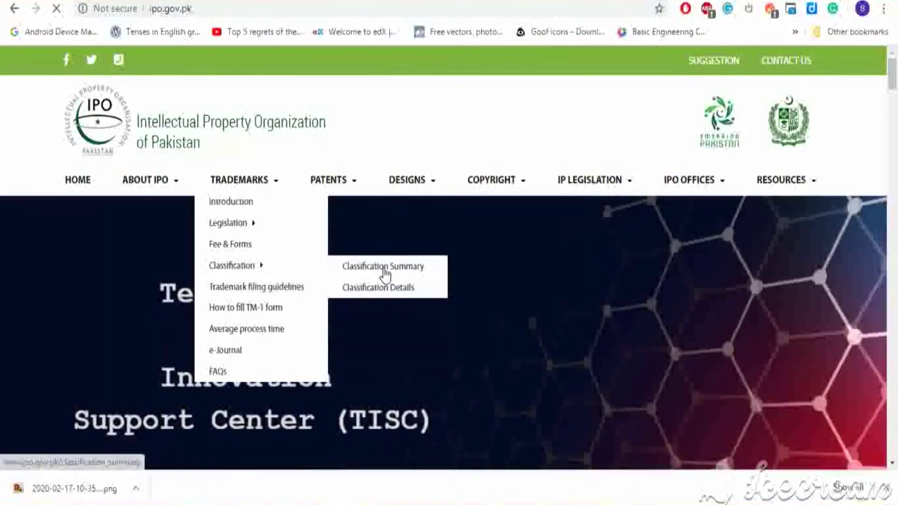
pyautogui.click(385, 273)
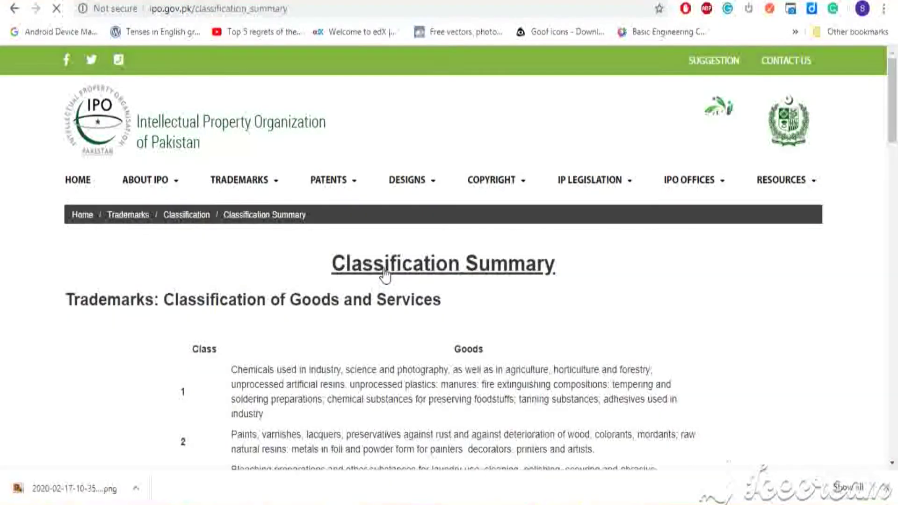
pyautogui.moveTo(896, 100); pyautogui.dragTo(896, 379)
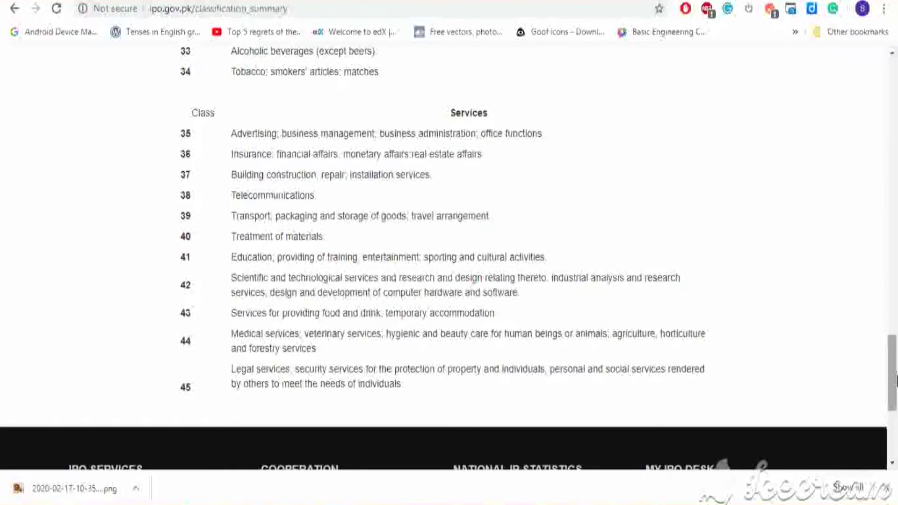
# Back on the TM 01 form, choose Class No. 3 and enter SOAP as the goods detail
pyautogui.hotkey('alt', 'Tab')
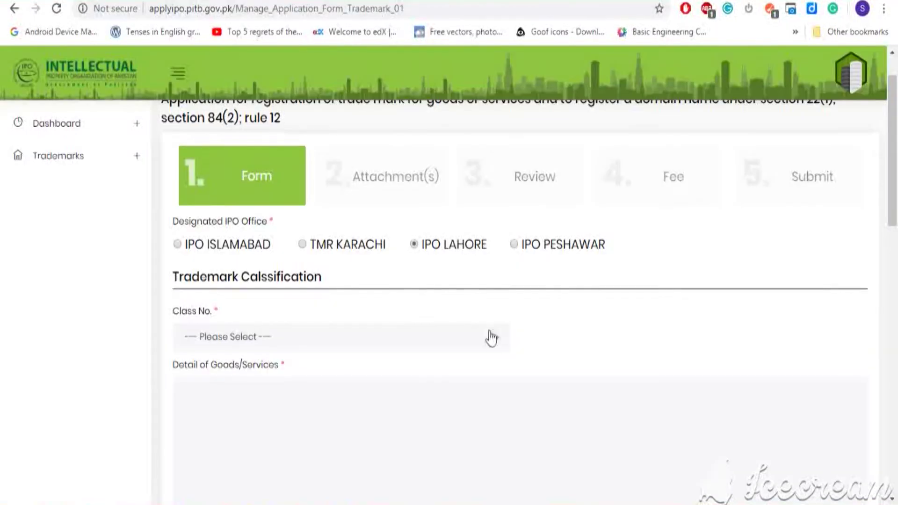
pyautogui.click(495, 339)
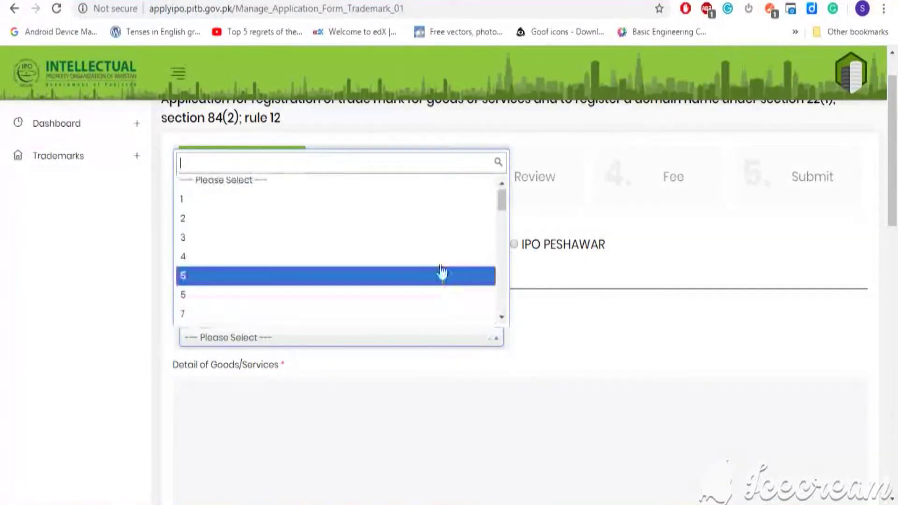
pyautogui.click(434, 251)
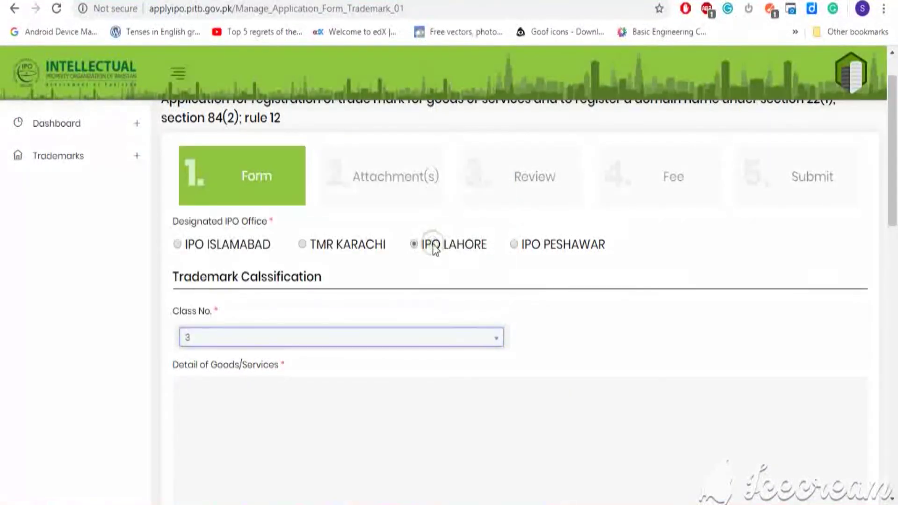
pyautogui.click(329, 386)
pyautogui.write('SOAP')
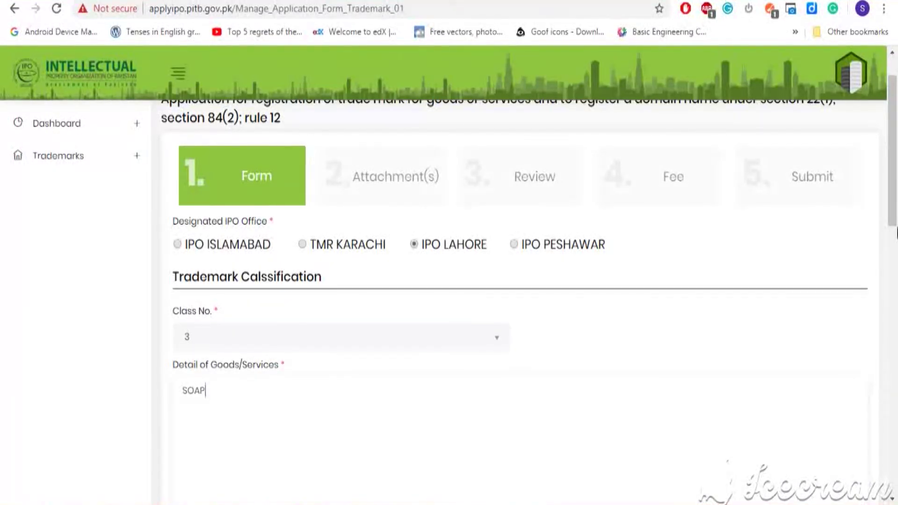
pyautogui.moveTo(895, 168); pyautogui.dragTo(896, 309)
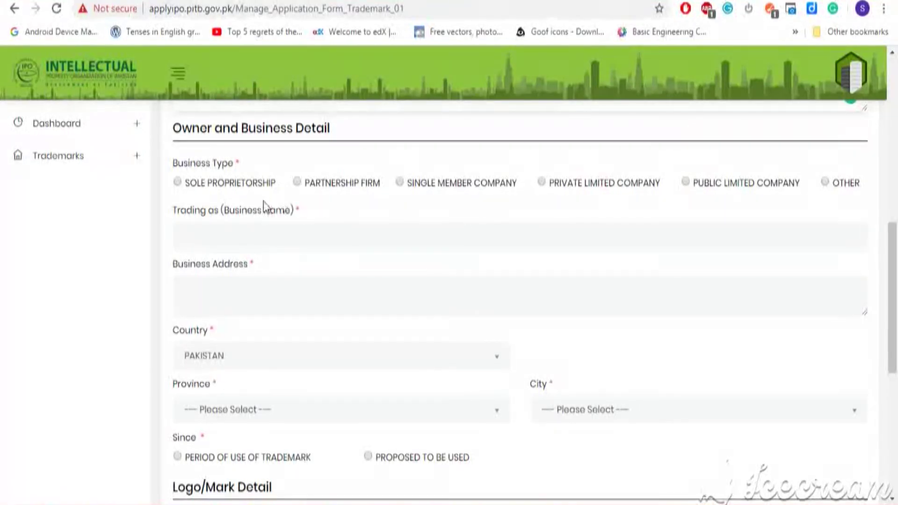
# Set business type to sole proprietorship, business name BEST SOAP, and enter the business address
pyautogui.click(178, 182)
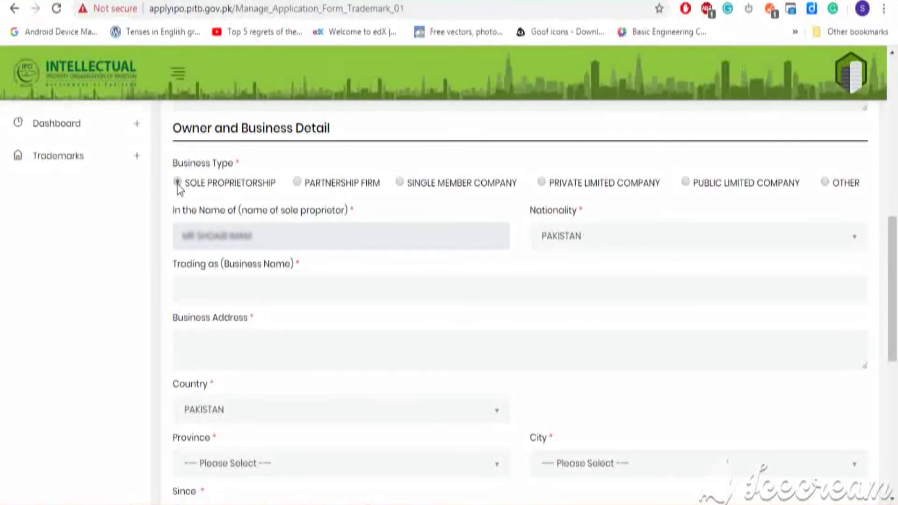
pyautogui.click(276, 287)
pyautogui.write('B')
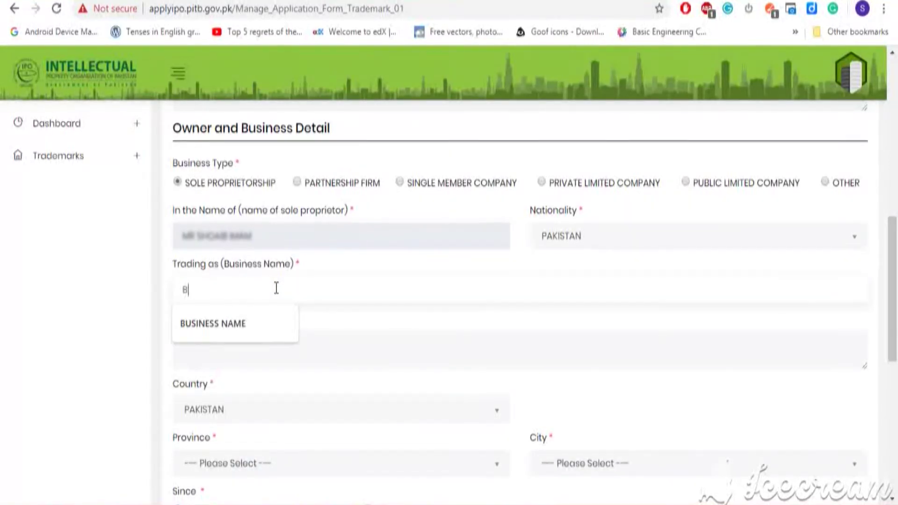
pyautogui.write('EST')
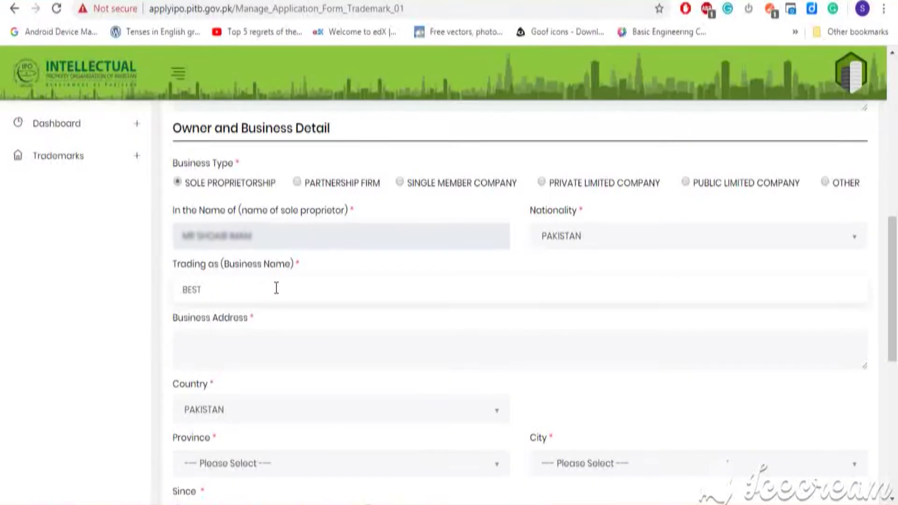
pyautogui.write(' SOAP')
pyautogui.click(297, 365)
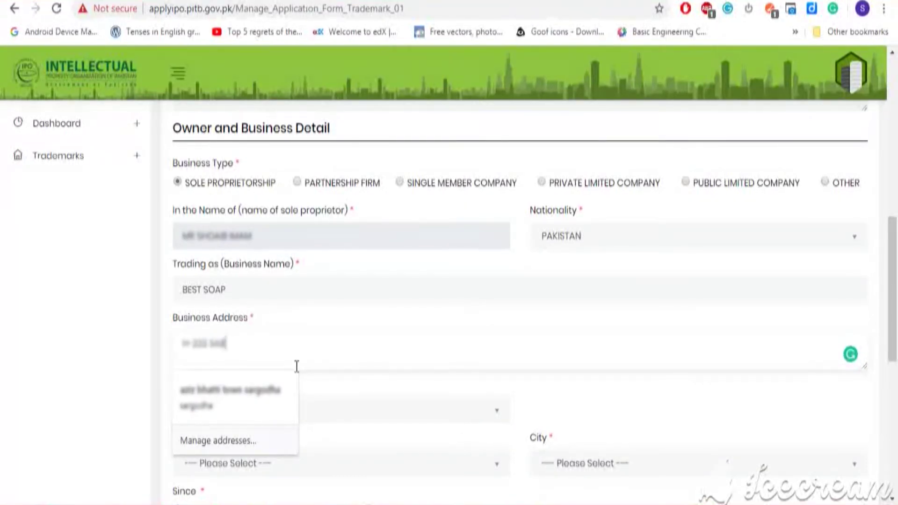
pyautogui.write('SC')
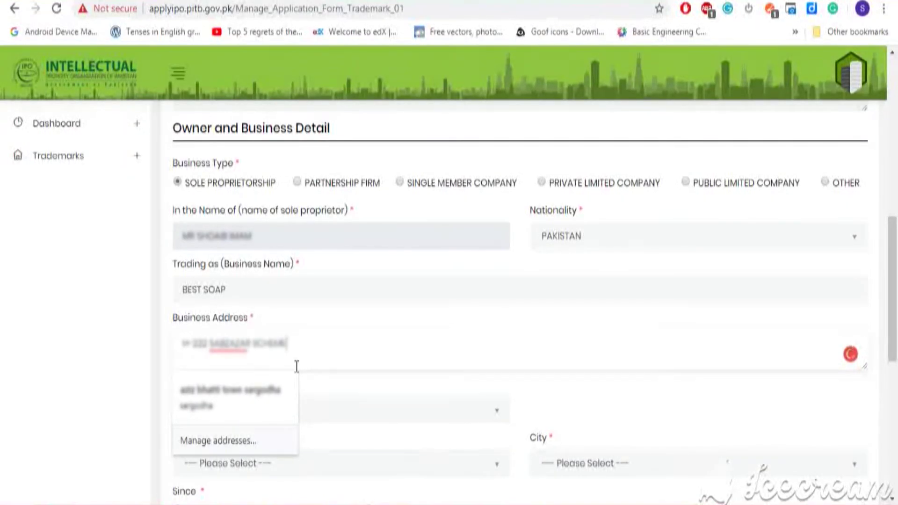
# Choose PUNJAB as the province and LAHORE as the city
pyautogui.scroll(-2, 495, 374)
pyautogui.click(495, 374)
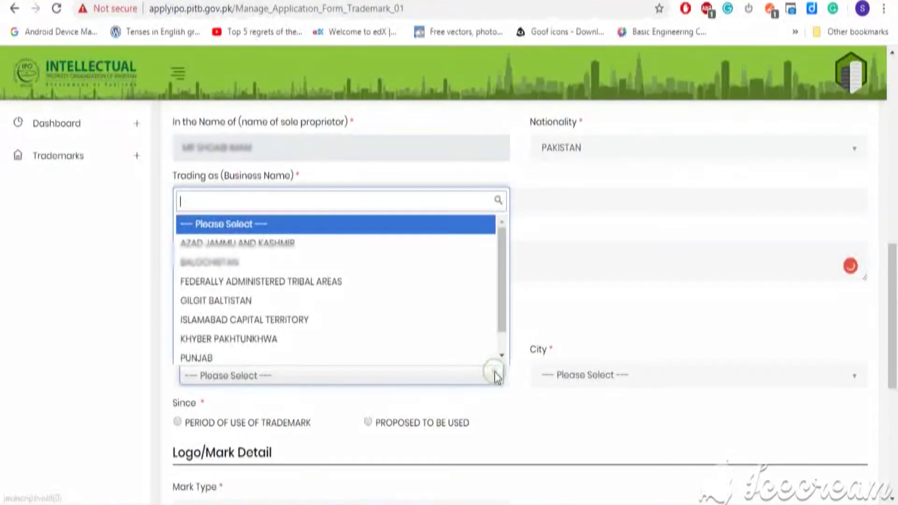
pyautogui.click(456, 355)
pyautogui.click(748, 374)
pyautogui.write('lah')
pyautogui.click(776, 349)
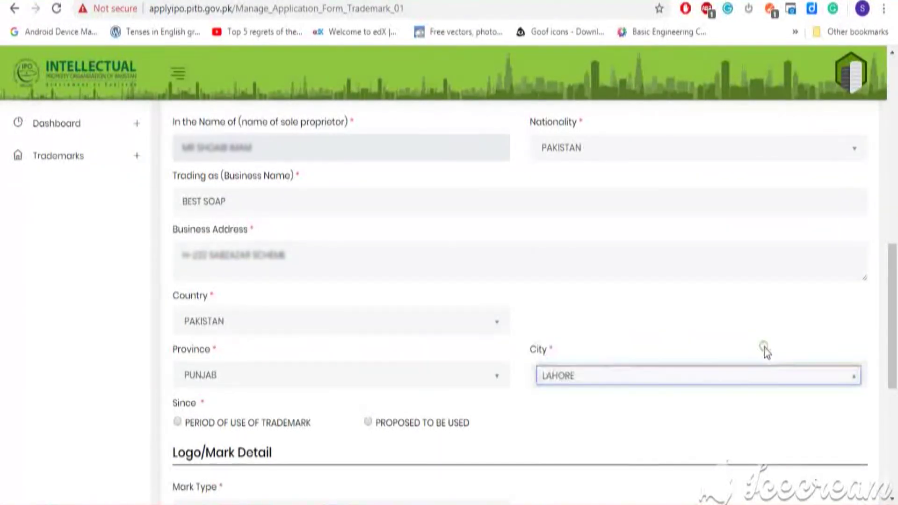
pyautogui.moveTo(894, 316); pyautogui.dragTo(895, 407)
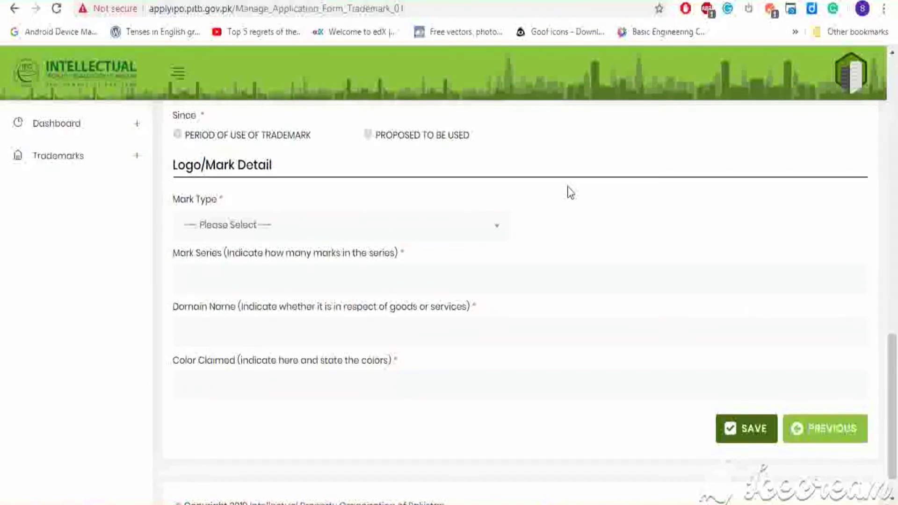
# Set the trademark's Since option to 'Proposed to be used' and open the Mark Type list
pyautogui.click(178, 134)
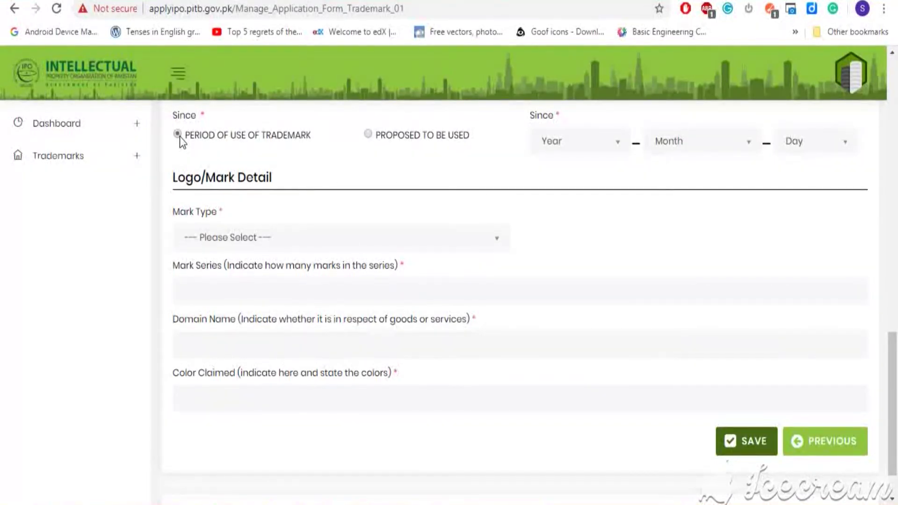
pyautogui.click(369, 134)
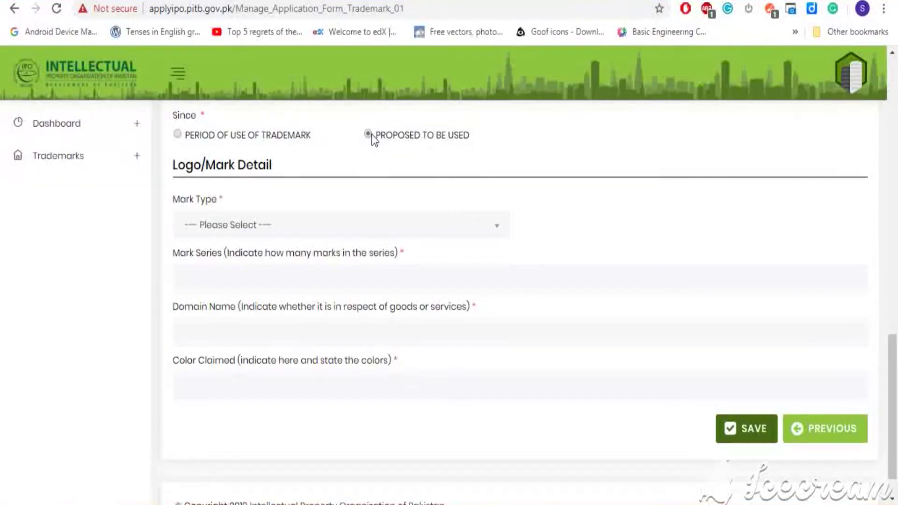
pyautogui.click(483, 226)
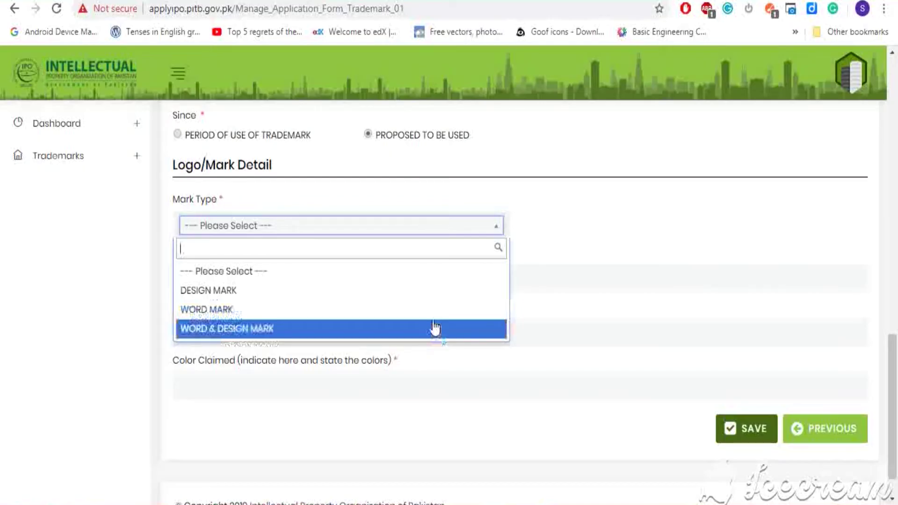
# Choose WORD & DESIGN MARK, enter description BEST SOAP and mark series 3
pyautogui.click(435, 328)
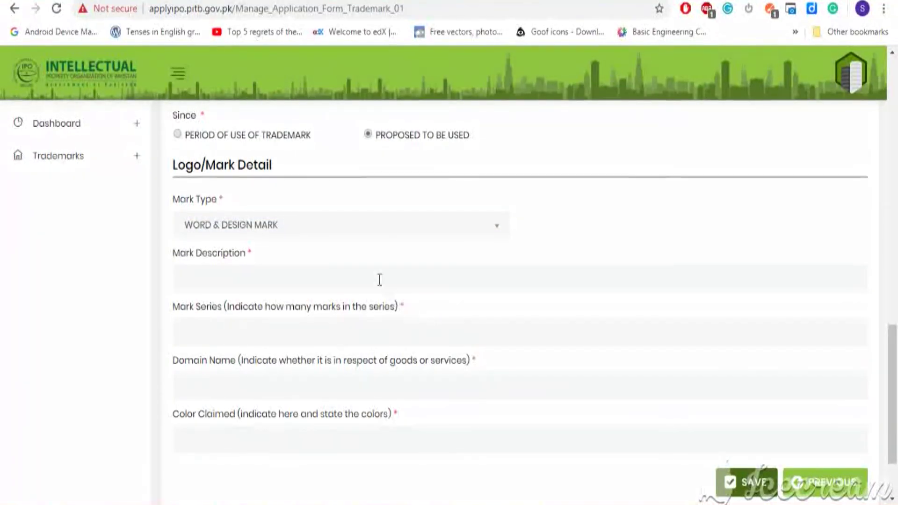
pyautogui.click(380, 280)
pyautogui.write('BEST')
pyautogui.press('Down')
pyautogui.press('Return')
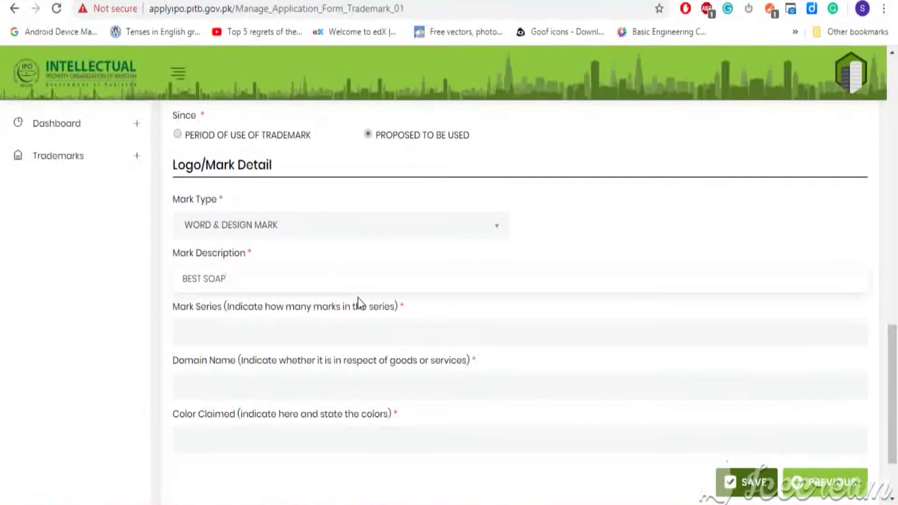
pyautogui.click(367, 326)
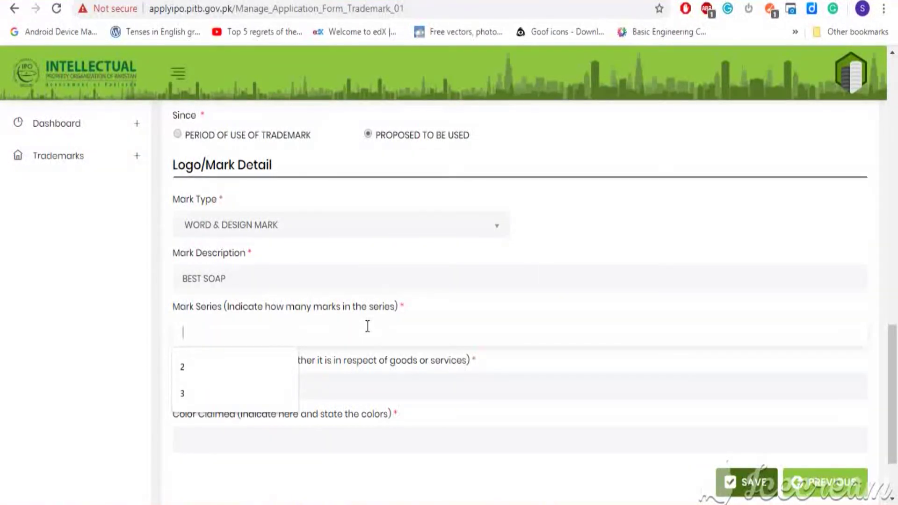
pyautogui.write('3')
pyautogui.click(415, 375)
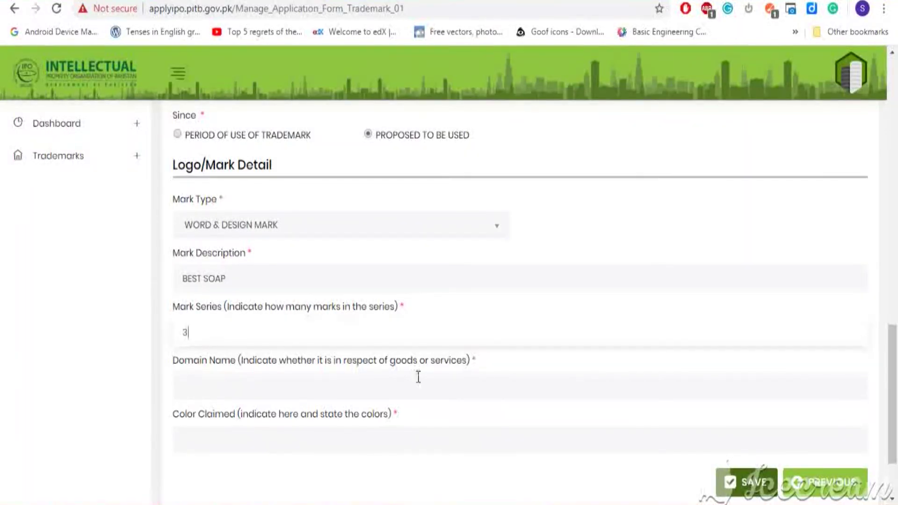
# Enter domain name GOODS and claimed colour BLUE, then save the mark details
pyautogui.click(420, 379)
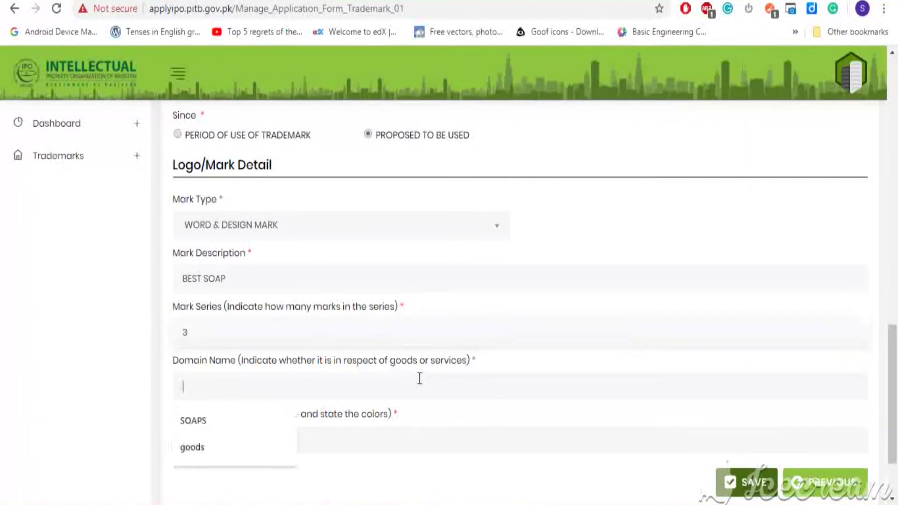
pyautogui.write('G')
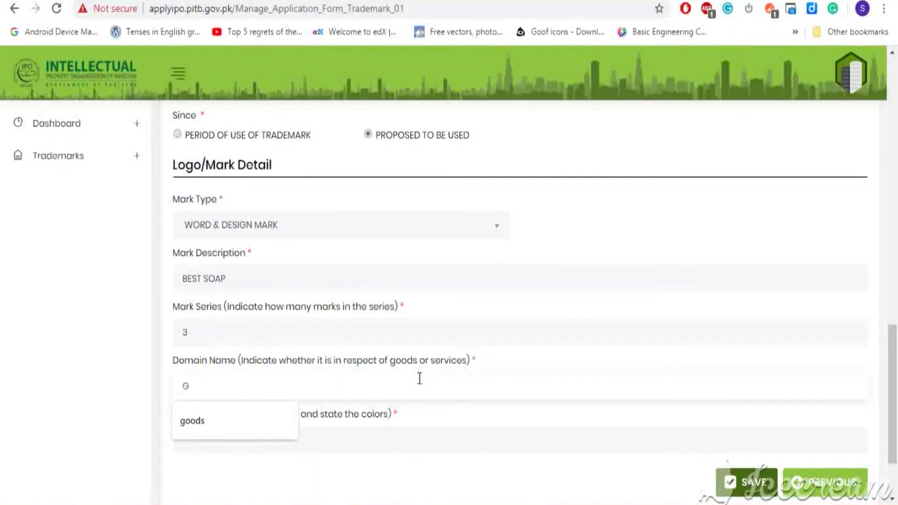
pyautogui.write('OODS')
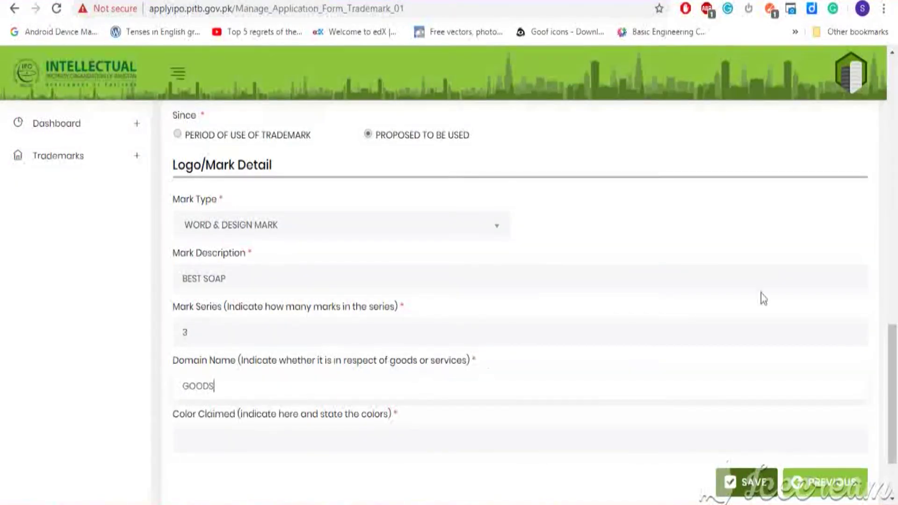
pyautogui.moveTo(896, 355); pyautogui.dragTo(896, 384)
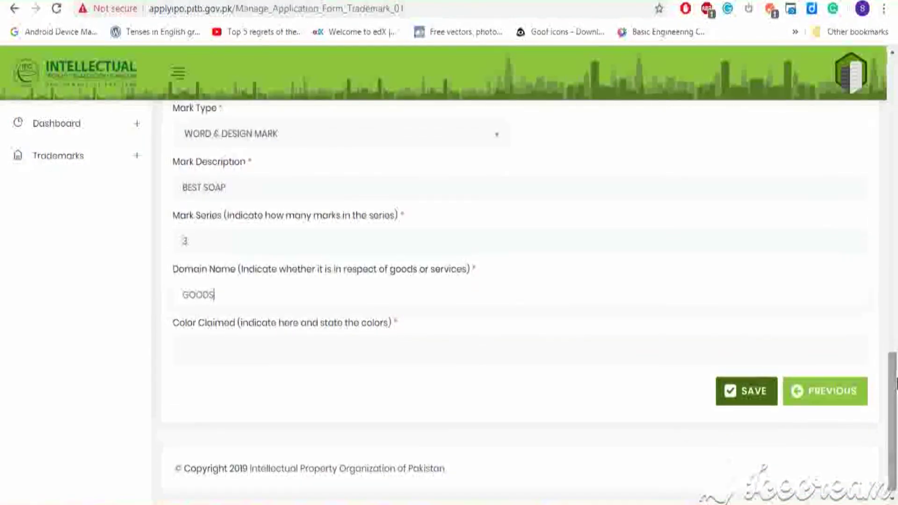
pyautogui.press('Tab')
pyautogui.click(575, 355)
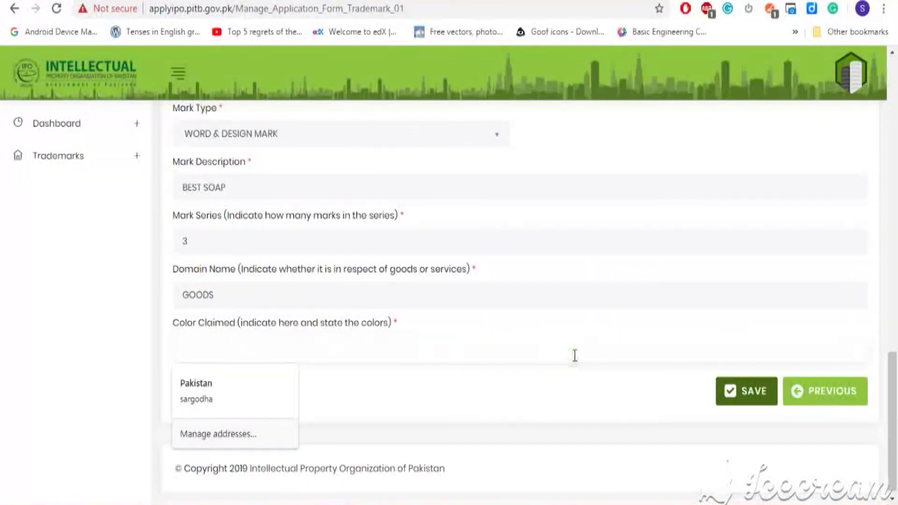
pyautogui.write('B')
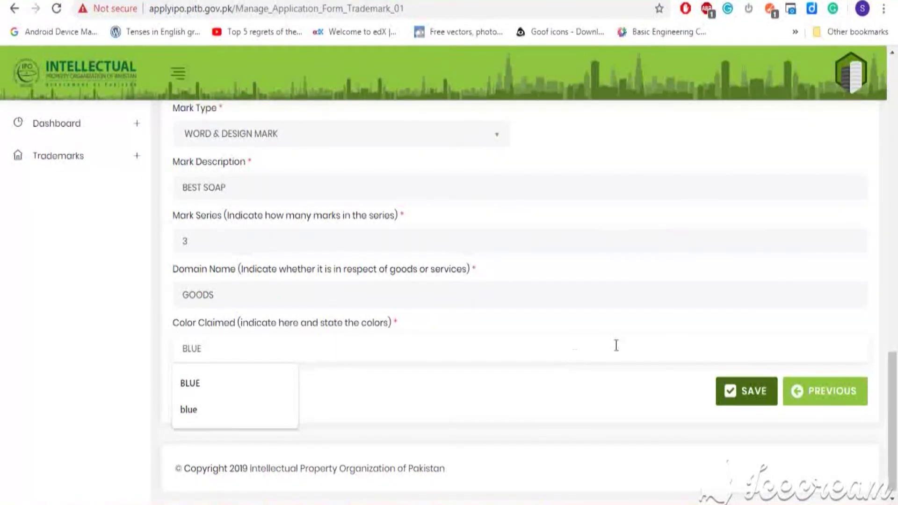
pyautogui.write('LUE')
pyautogui.click(757, 404)
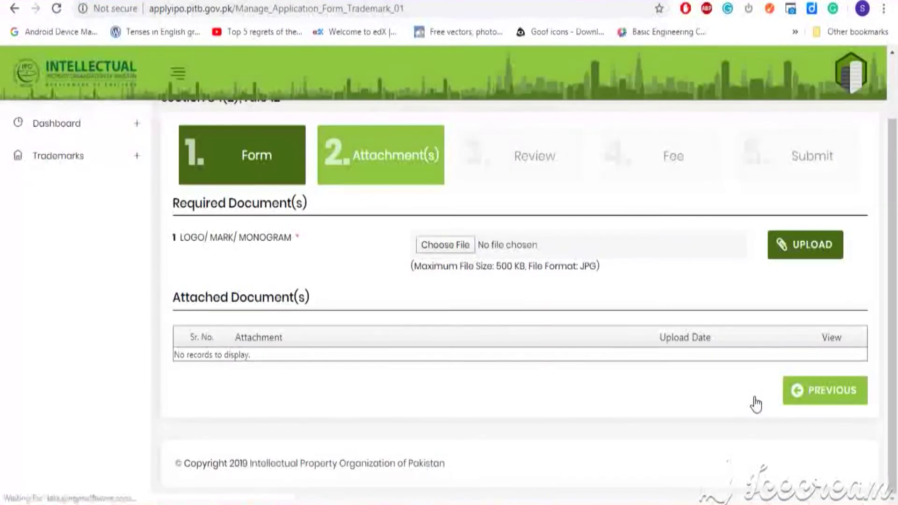
# Upload the WhatsApp BEST SOAP logo image as the logo/mark attachment
pyautogui.click(458, 245)
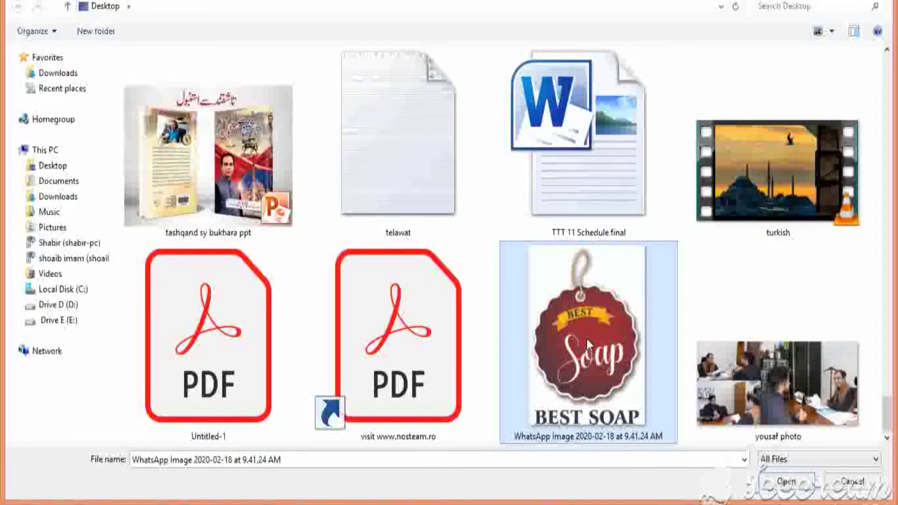
pyautogui.click(772, 481)
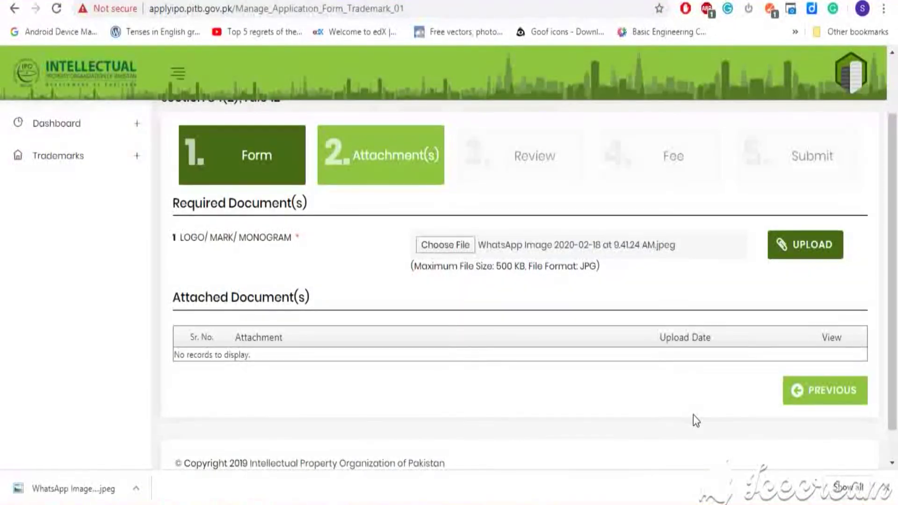
pyautogui.click(798, 253)
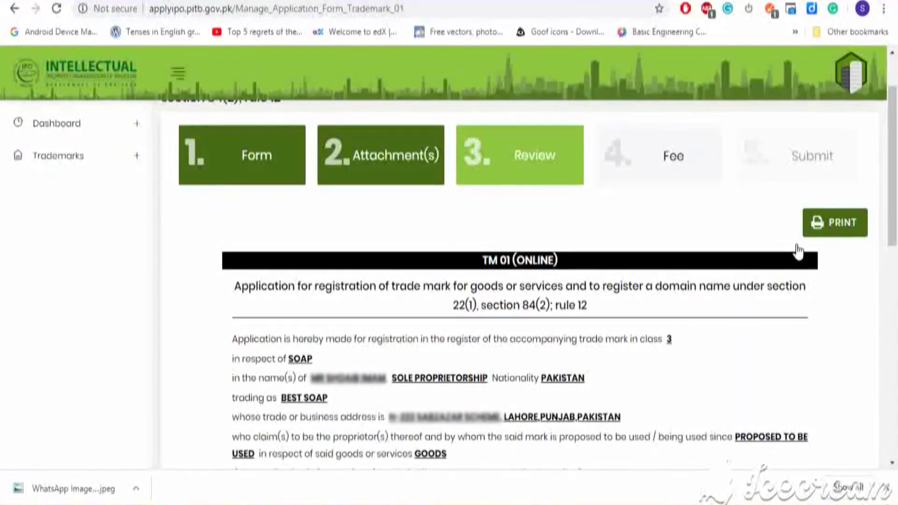
# Scroll through the TM 01 review summary and continue to the Fee step
pyautogui.moveTo(896, 114); pyautogui.dragTo(896, 326)
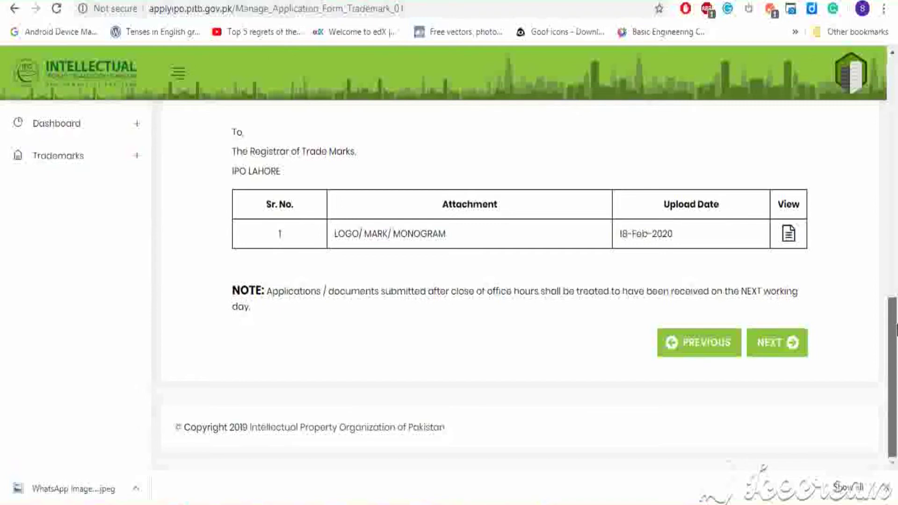
pyautogui.click(781, 345)
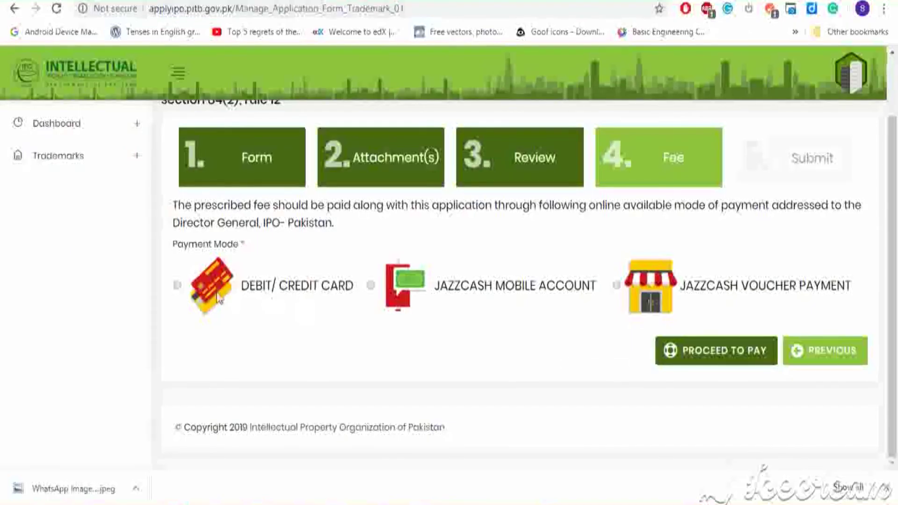
# Pay the fee by debit/credit card through the JazzCash checkout
pyautogui.click(177, 285)
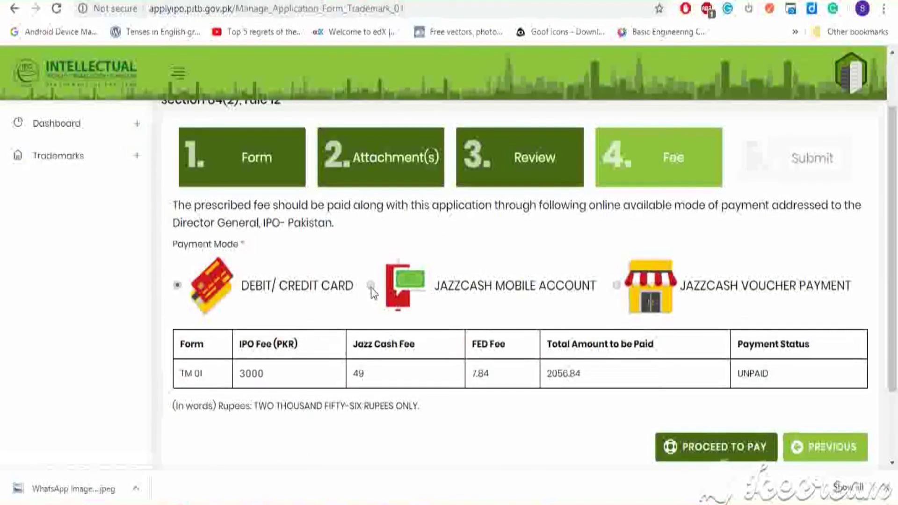
pyautogui.click(724, 448)
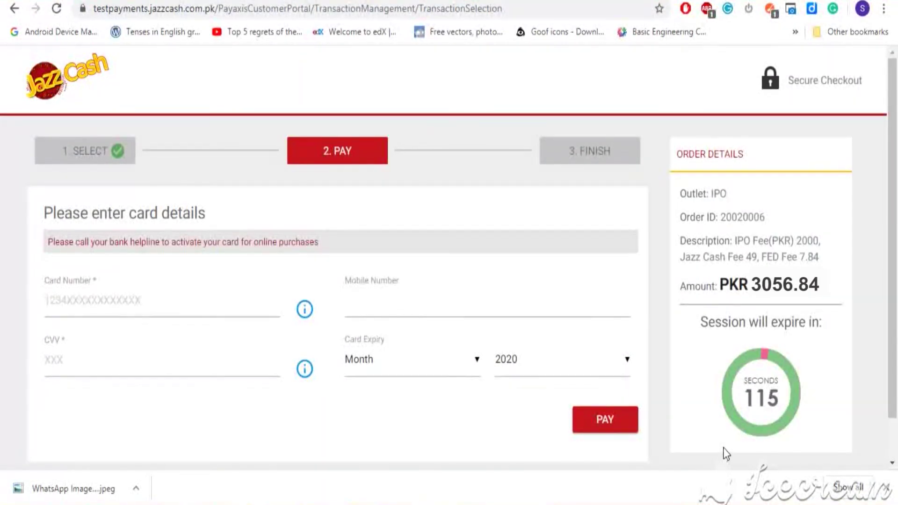
# Enter the card number, CVV and February expiry, then authenticate the PKR 3056.84 payment
pyautogui.click(223, 308)
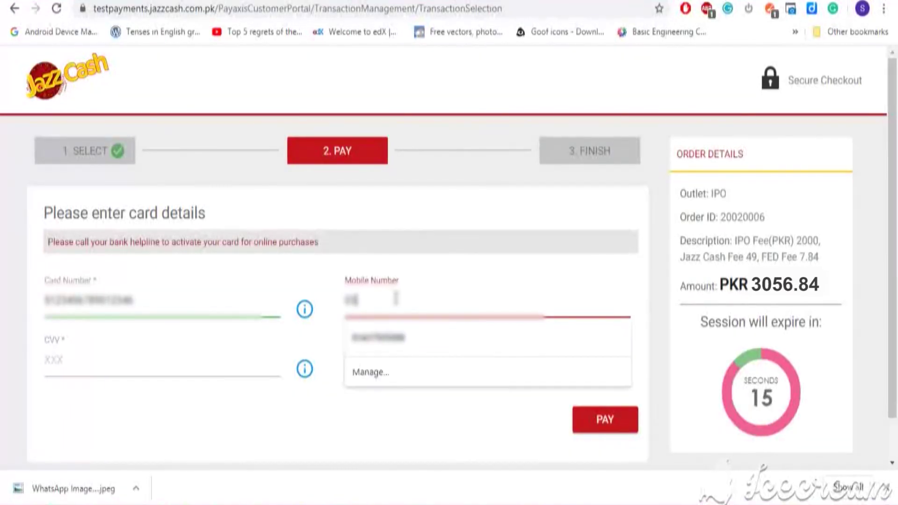
pyautogui.write('6')
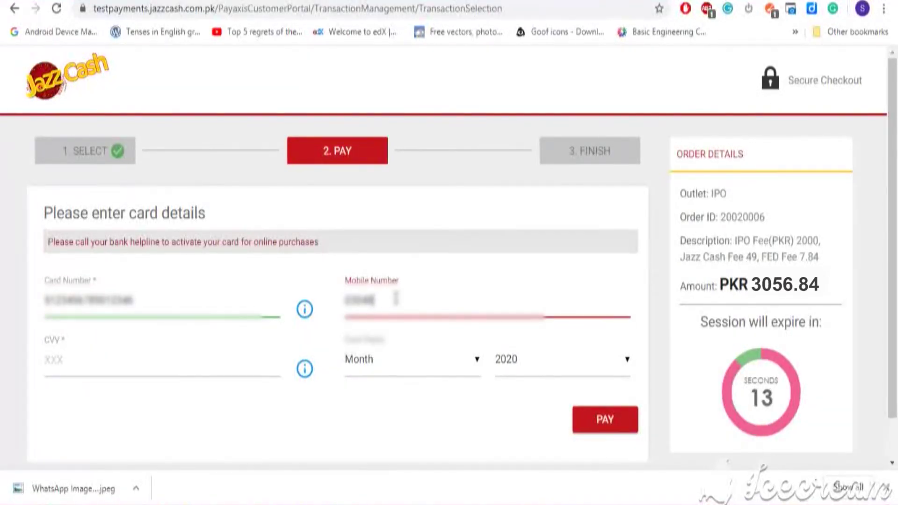
pyautogui.click(164, 365)
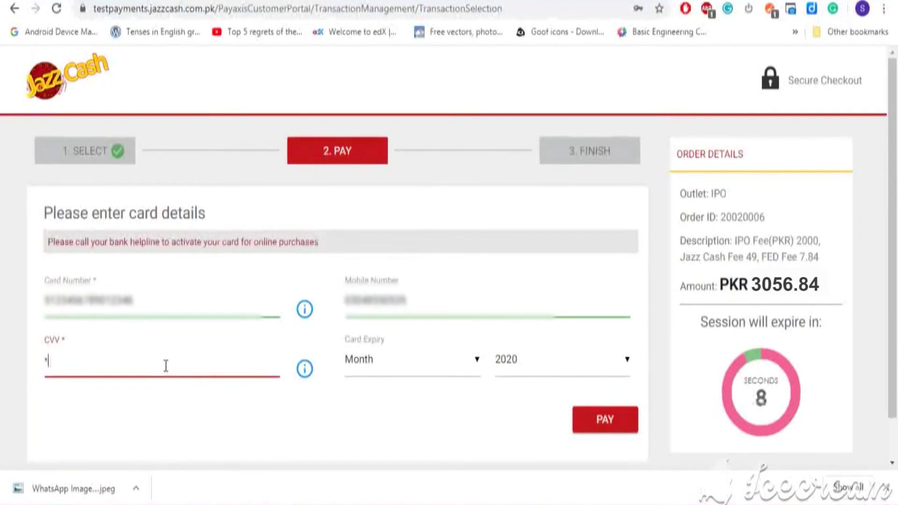
pyautogui.write('1')
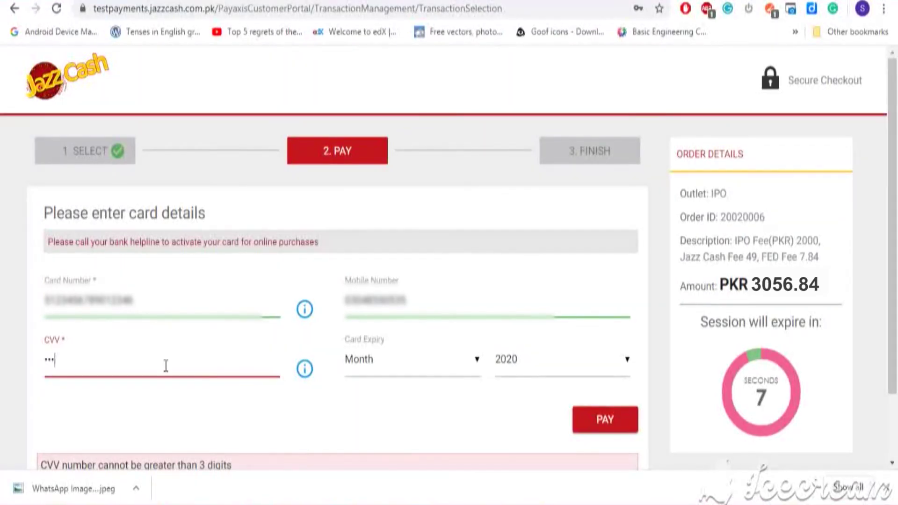
pyautogui.click(412, 359)
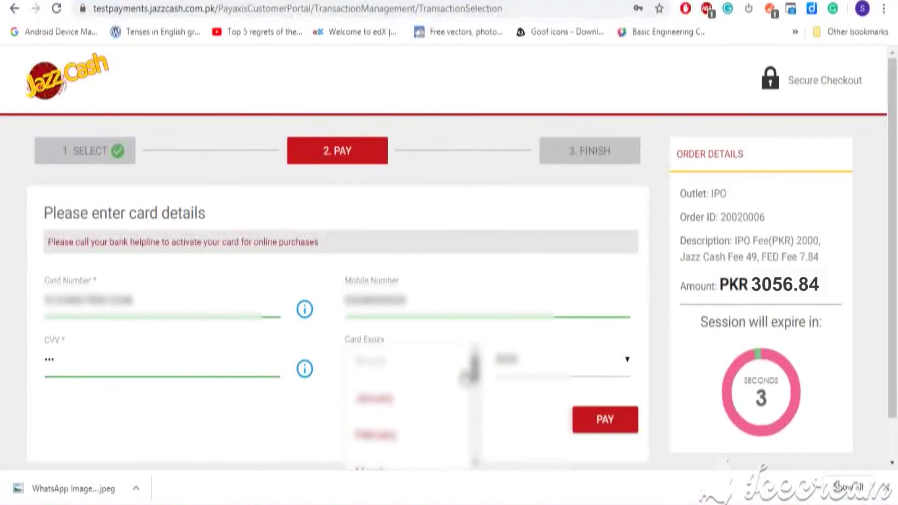
pyautogui.click(374, 434)
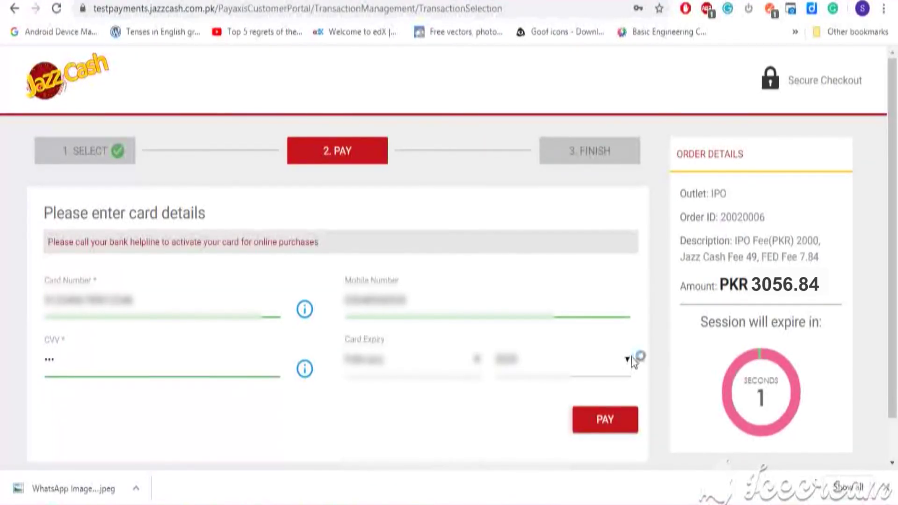
pyautogui.click(627, 360)
pyautogui.click(556, 440)
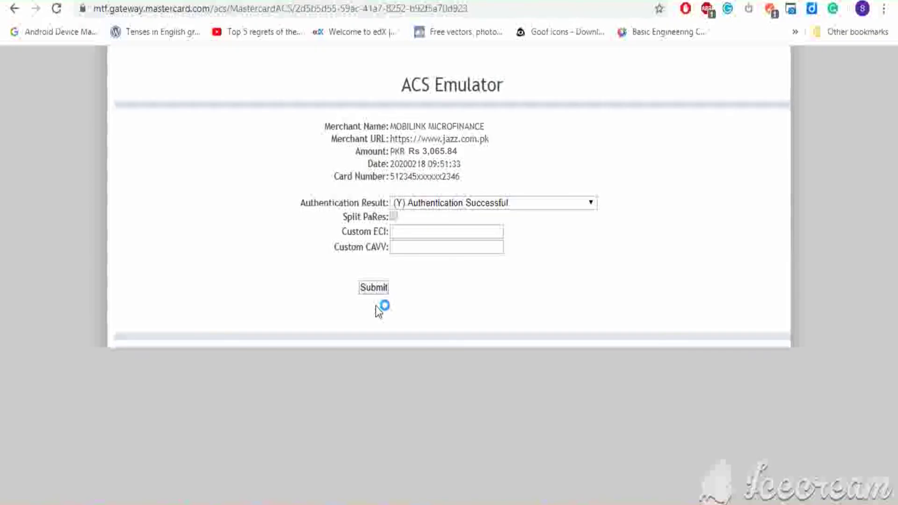
pyautogui.click(377, 287)
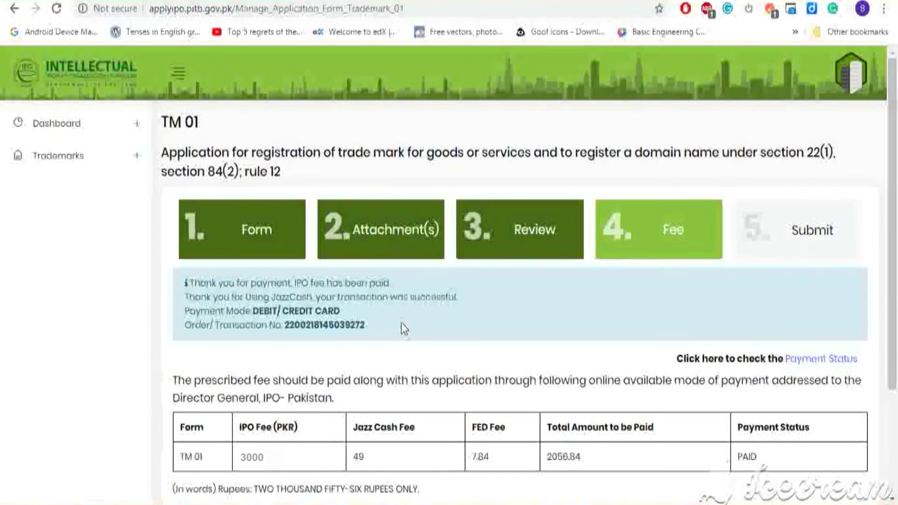
# Advance to the Submit step and scroll the TM 01 summary down to the Authorization PIN field
pyautogui.scroll(-2, 401, 323)
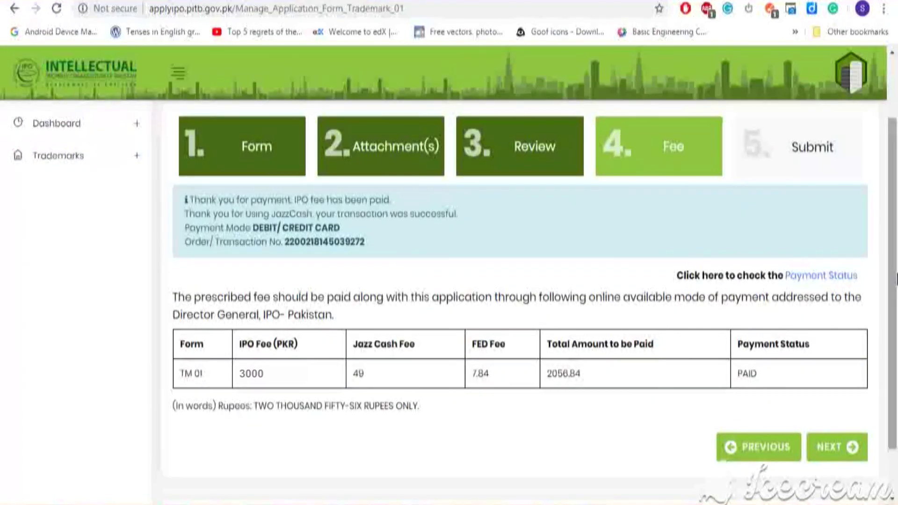
pyautogui.click(842, 449)
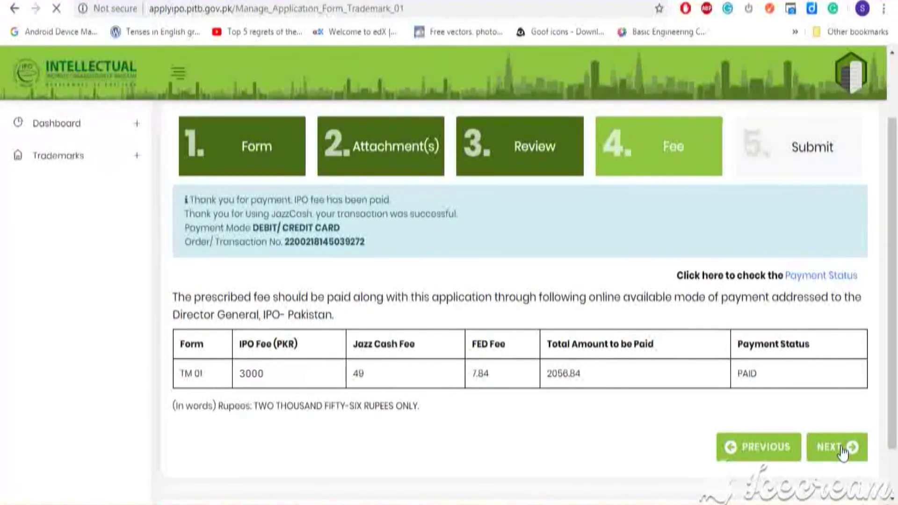
pyautogui.scroll(-2, 515, 299)
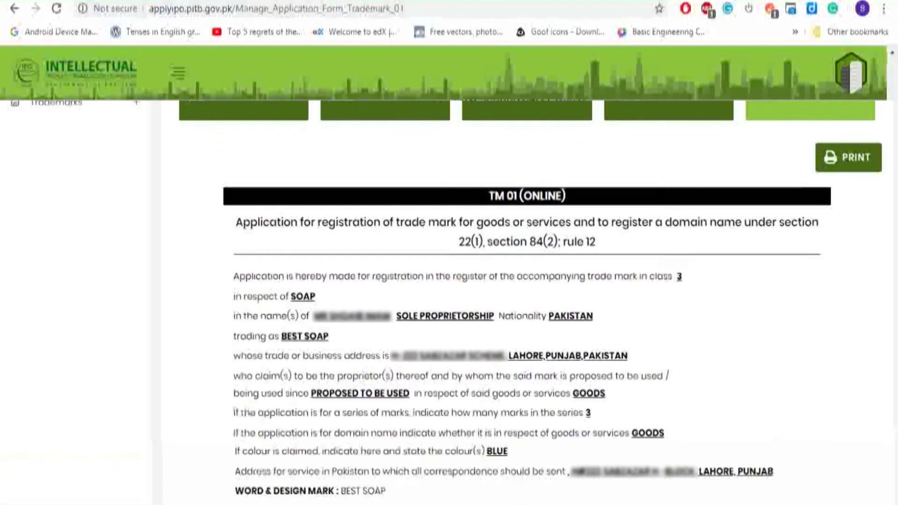
pyautogui.scroll(-2, 514, 299)
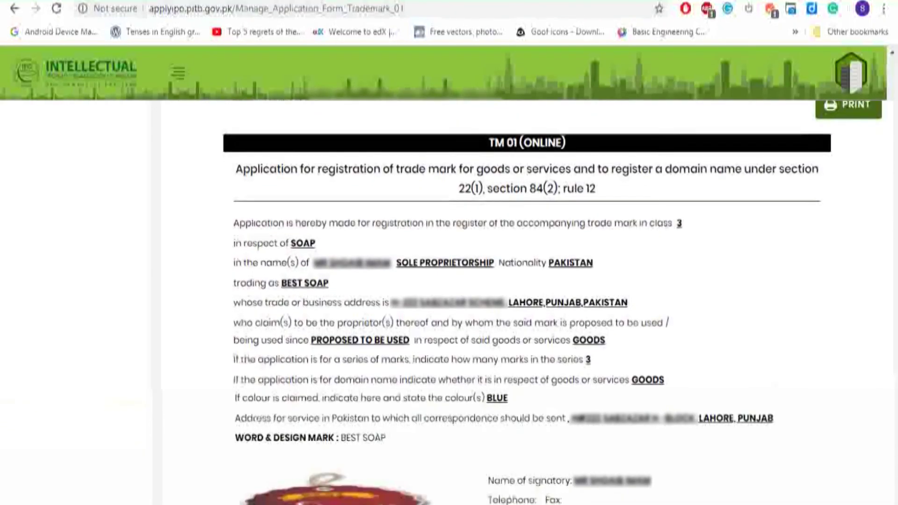
pyautogui.scroll(-2, 514, 299)
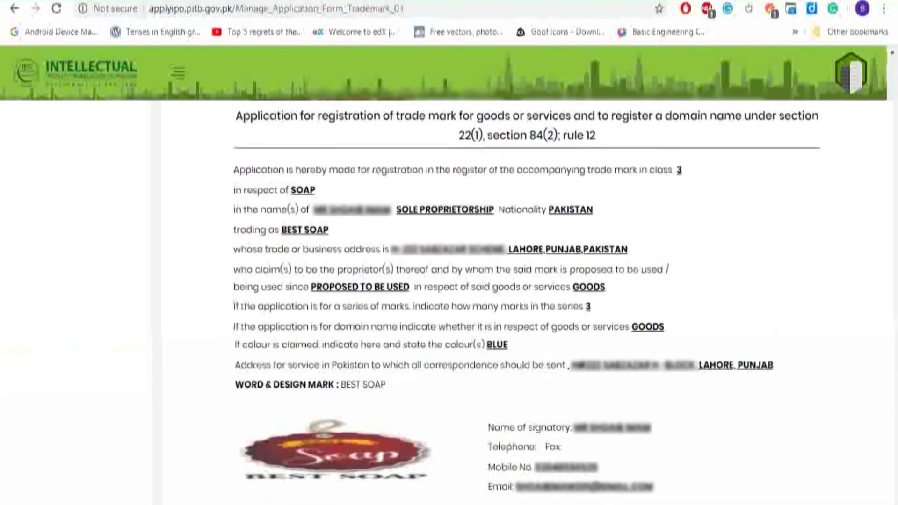
pyautogui.scroll(-2, 514, 299)
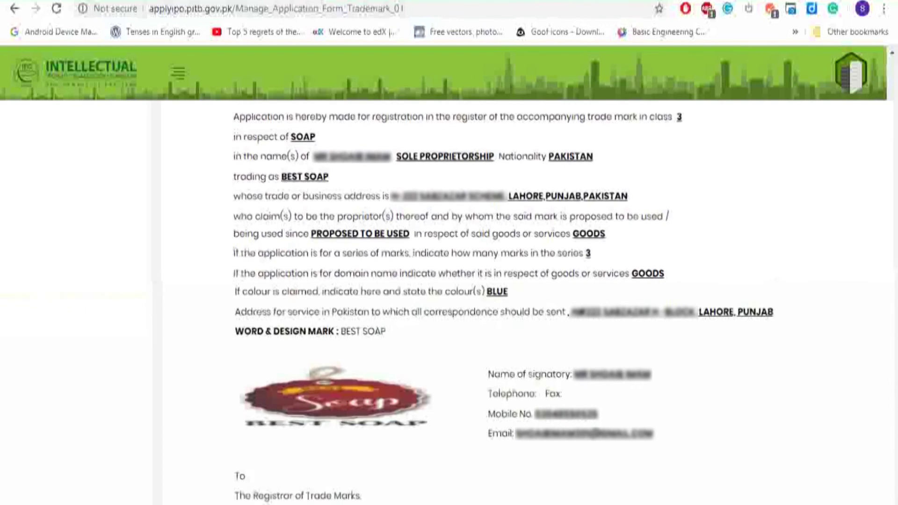
pyautogui.scroll(-2, 514, 299)
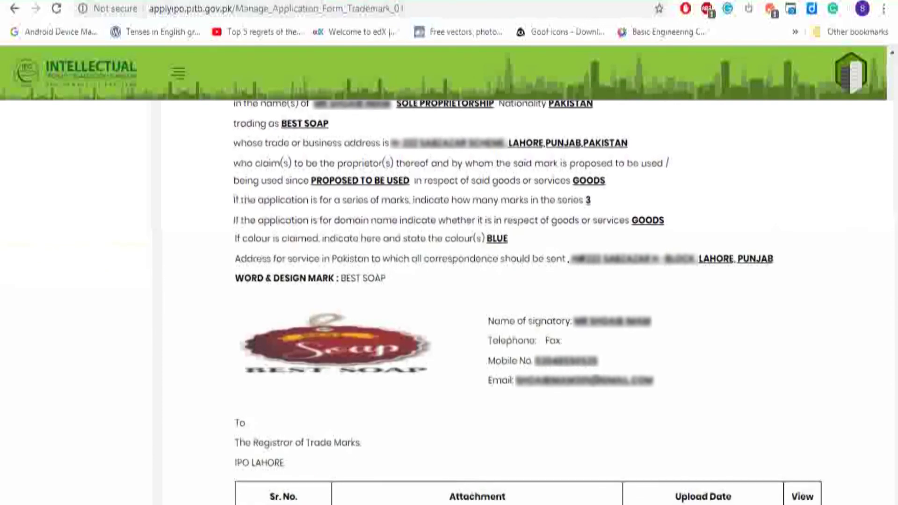
pyautogui.scroll(-2, 514, 299)
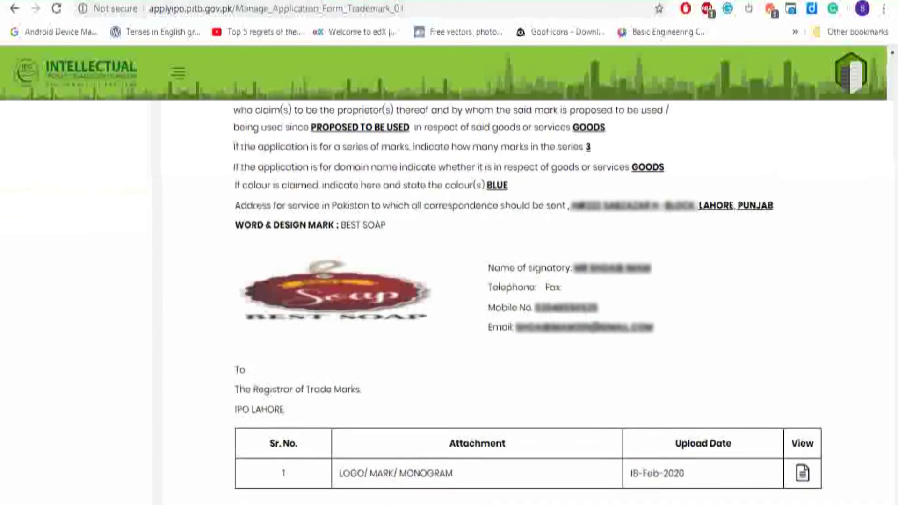
pyautogui.scroll(-2, 515, 300)
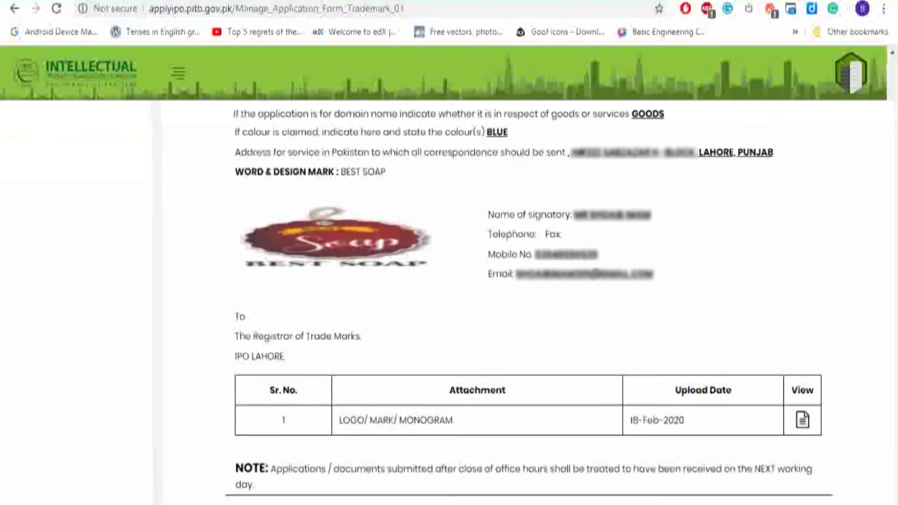
pyautogui.scroll(-2, 515, 299)
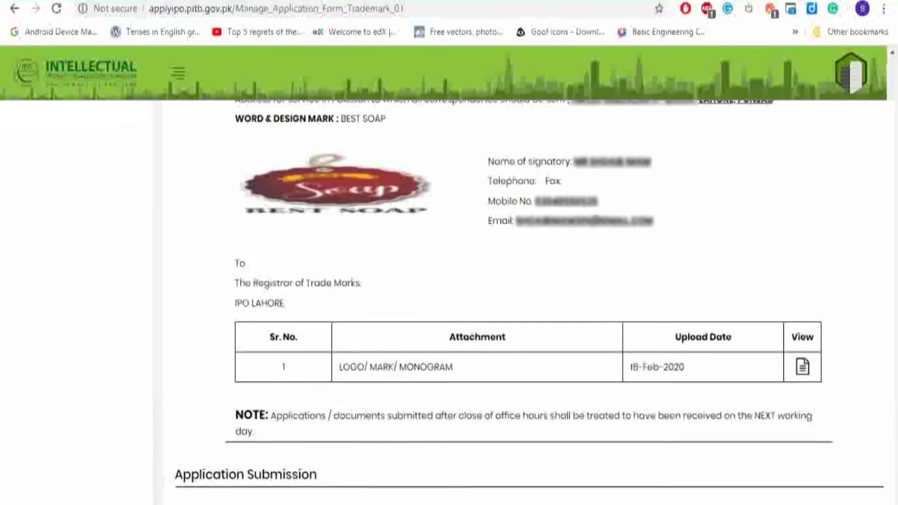
pyautogui.scroll(-2, 514, 300)
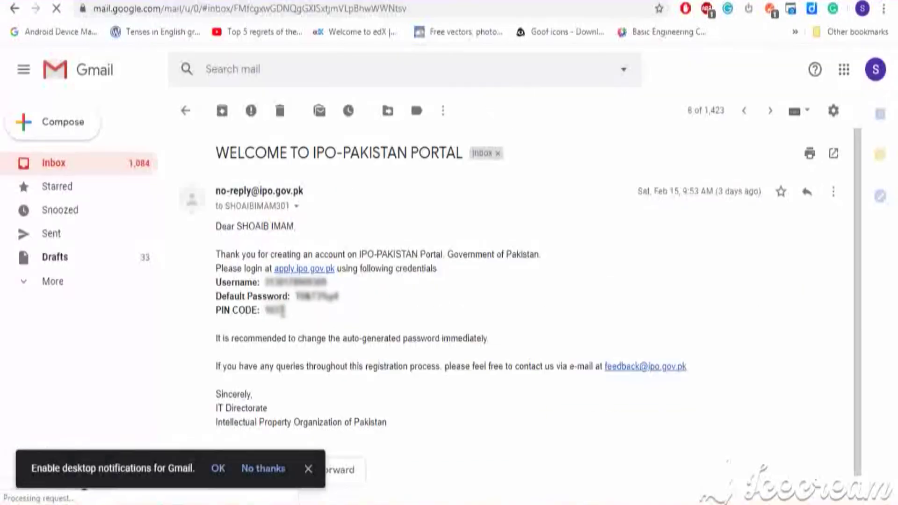
# Paste the emailed authorization PIN and submit the BEST SOAP TM 01 application
pyautogui.doubleClick(273, 310)
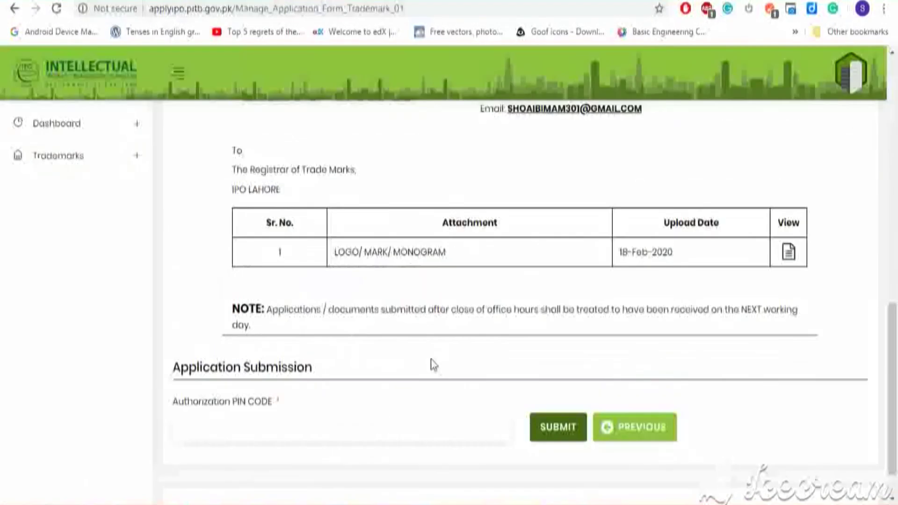
pyautogui.hotkey('ctrl', 'v')
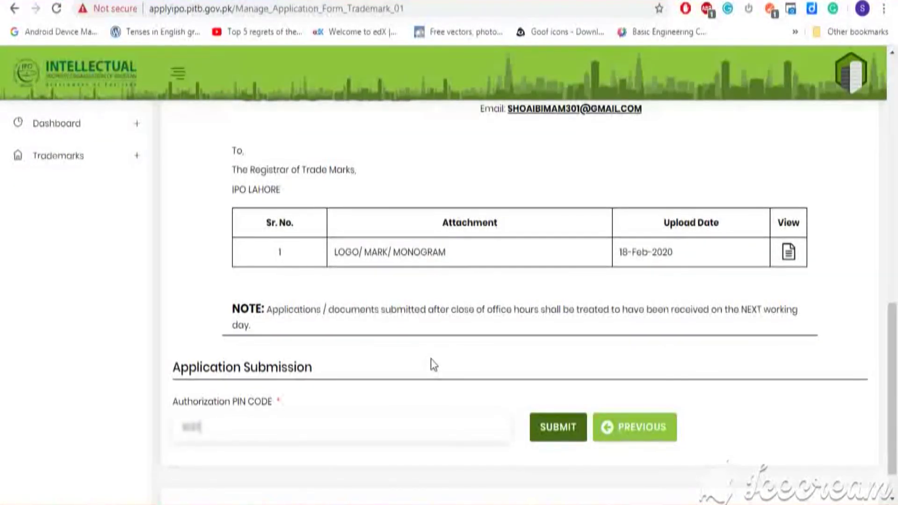
pyautogui.click(570, 427)
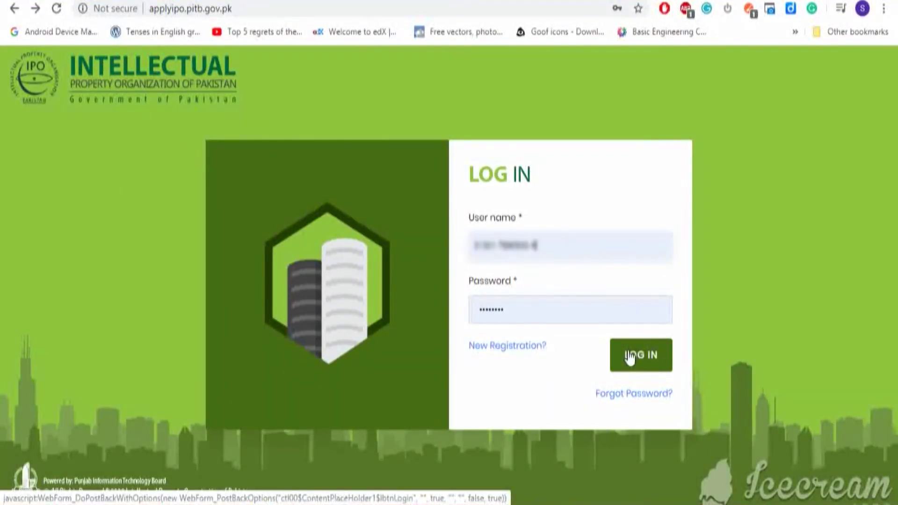
# Log back in and open TM 01 Acknowledgement under Trademarks in the sidebar
pyautogui.click(629, 354)
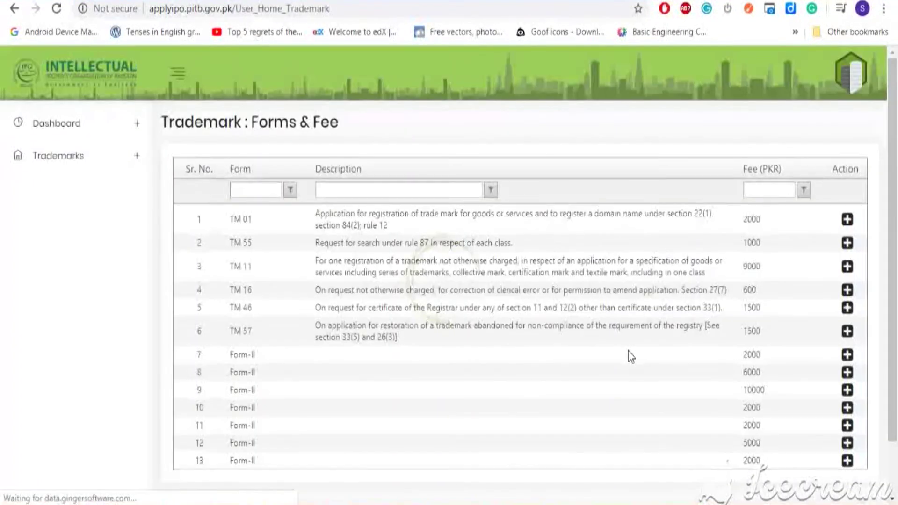
pyautogui.click(140, 168)
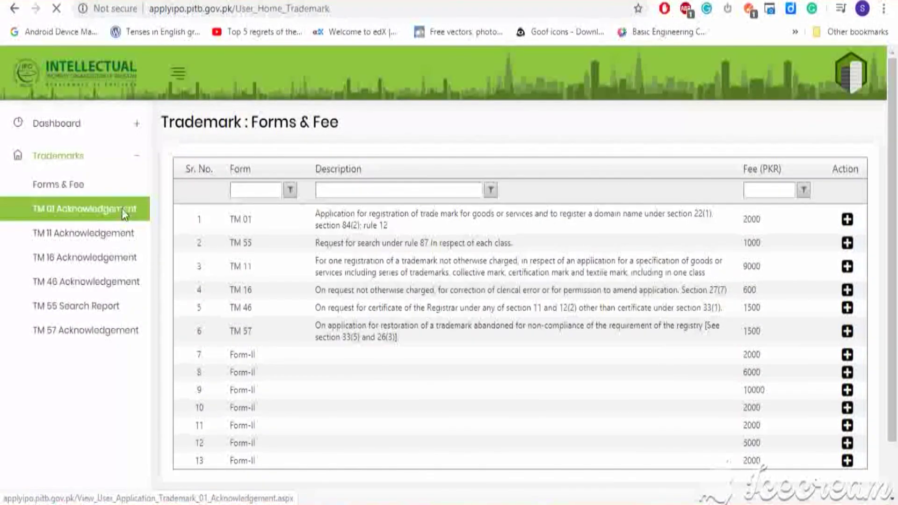
pyautogui.click(122, 209)
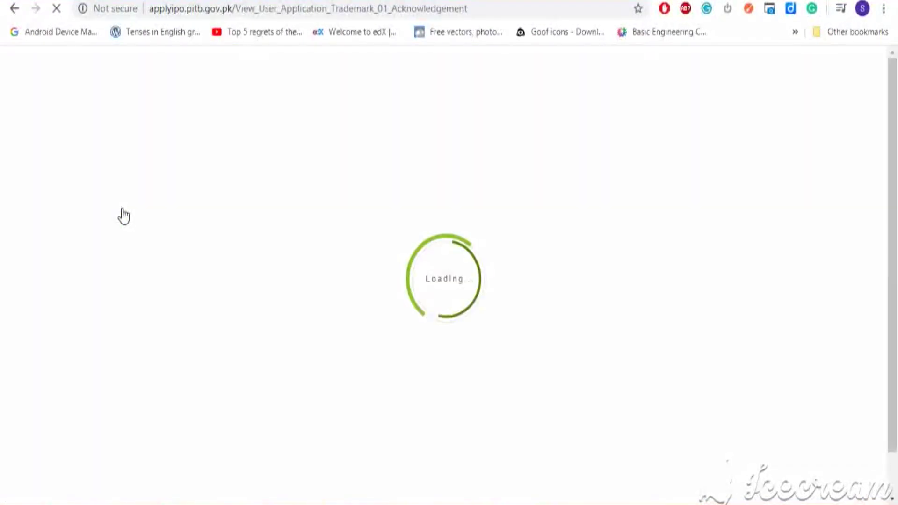